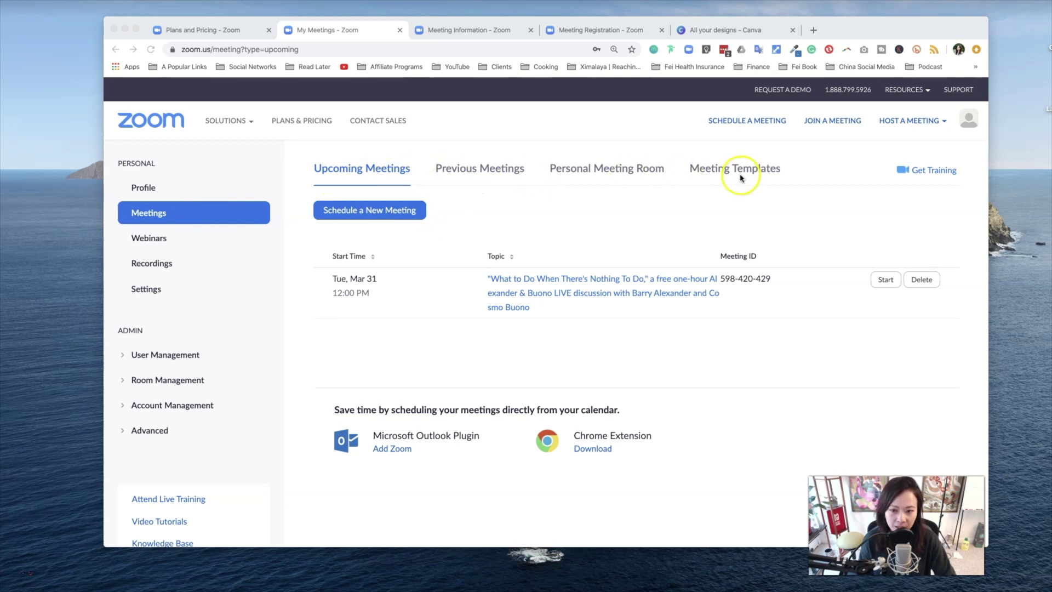
# Open the form for scheduling a new meeting and look over its settings and the available meeting templates
pyautogui.click(487, 222)
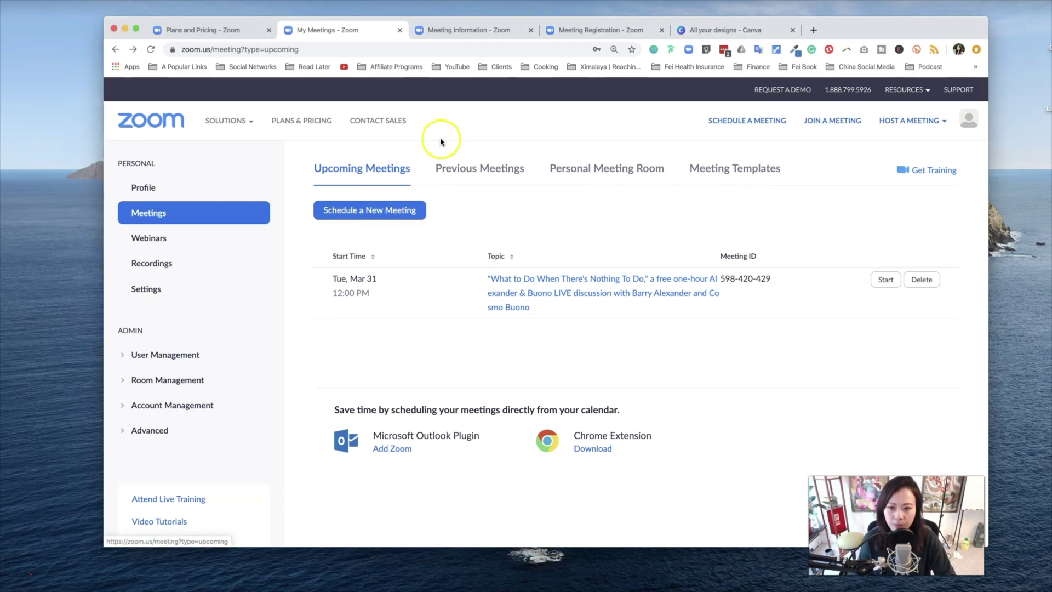
pyautogui.click(361, 207)
pyautogui.scroll(-6, 853, 393)
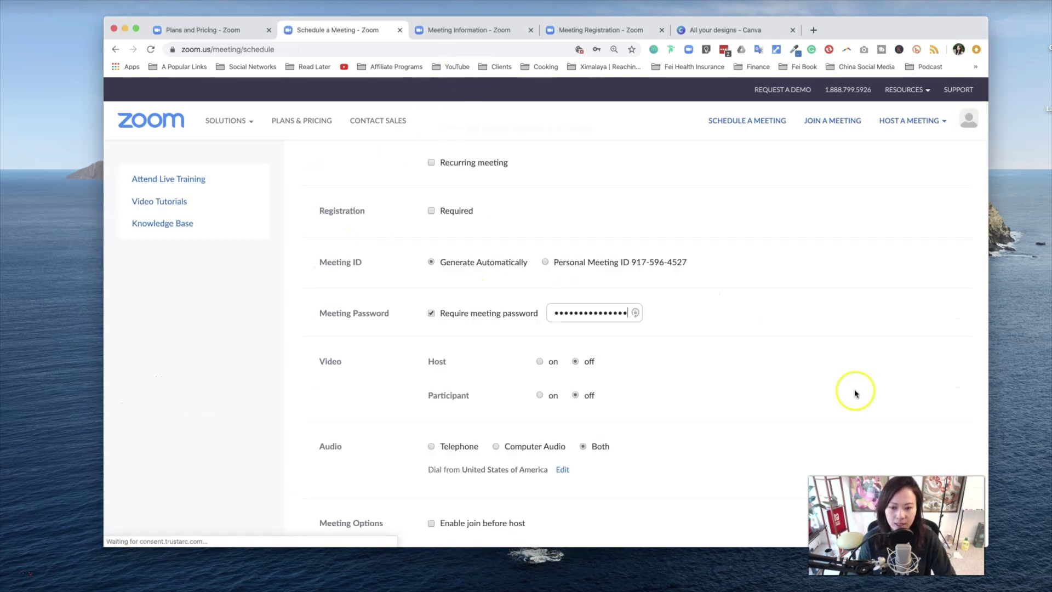
pyautogui.scroll(6, 713, 329)
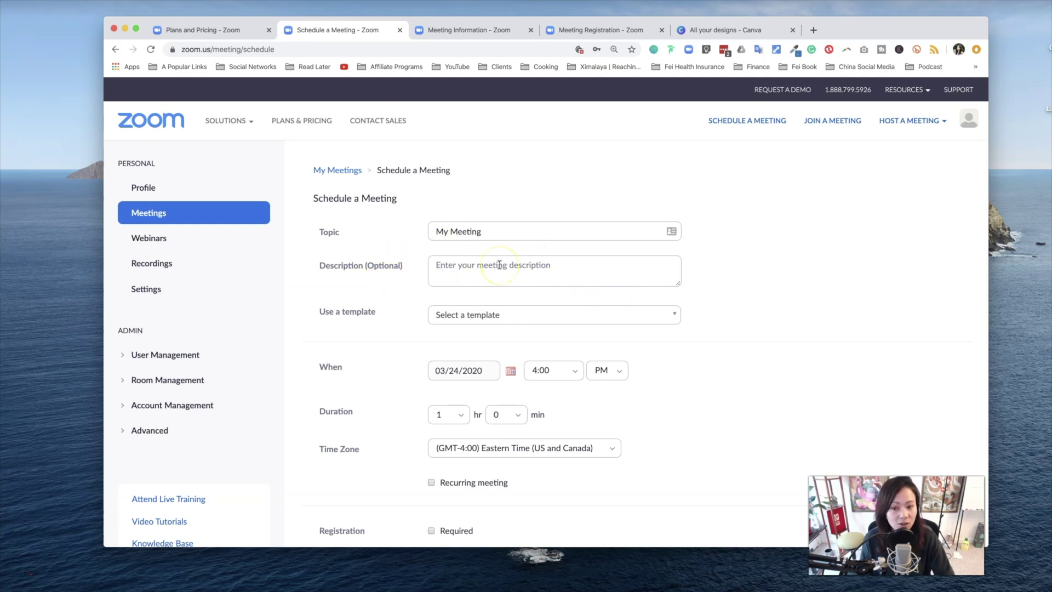
pyautogui.click(519, 315)
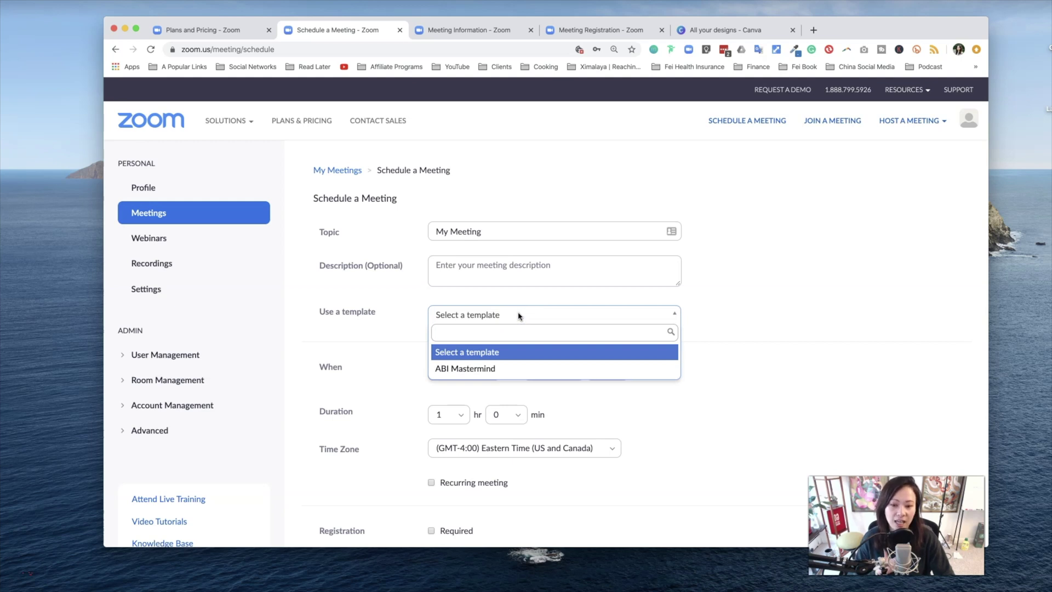
pyautogui.click(764, 292)
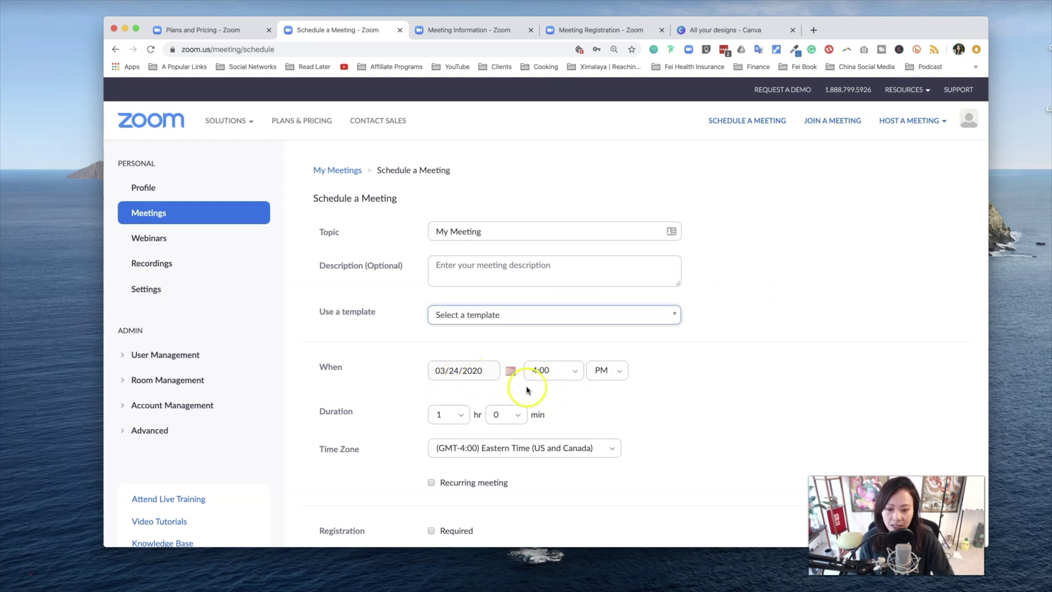
# Turn on the recurring meeting option to view its recurrence settings and switch it off again
pyautogui.scroll(-2, 645, 416)
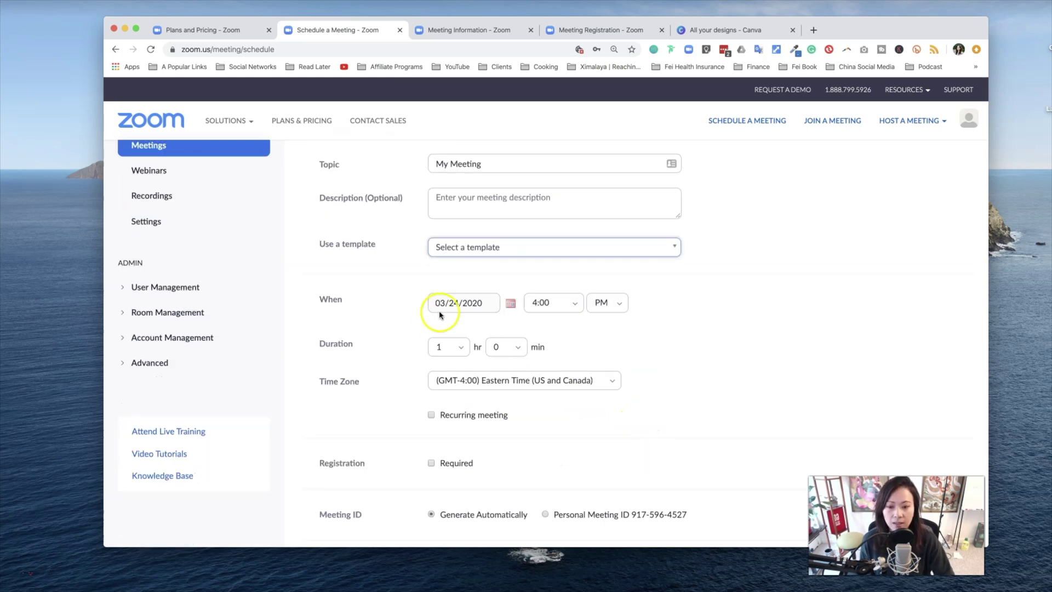
pyautogui.click(432, 416)
pyautogui.click(431, 415)
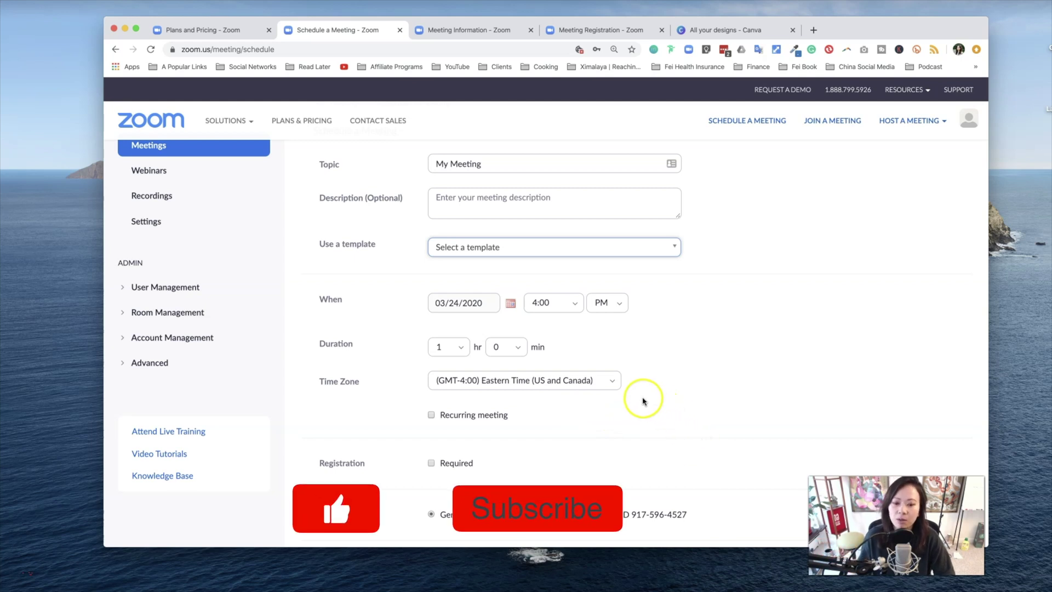
pyautogui.click(431, 415)
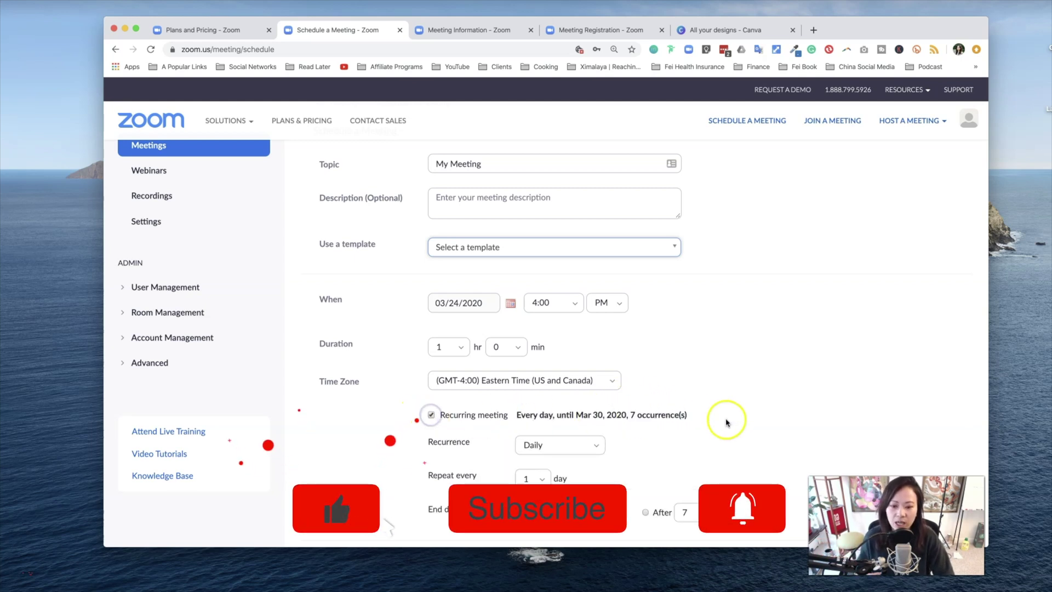
pyautogui.scroll(-2, 728, 422)
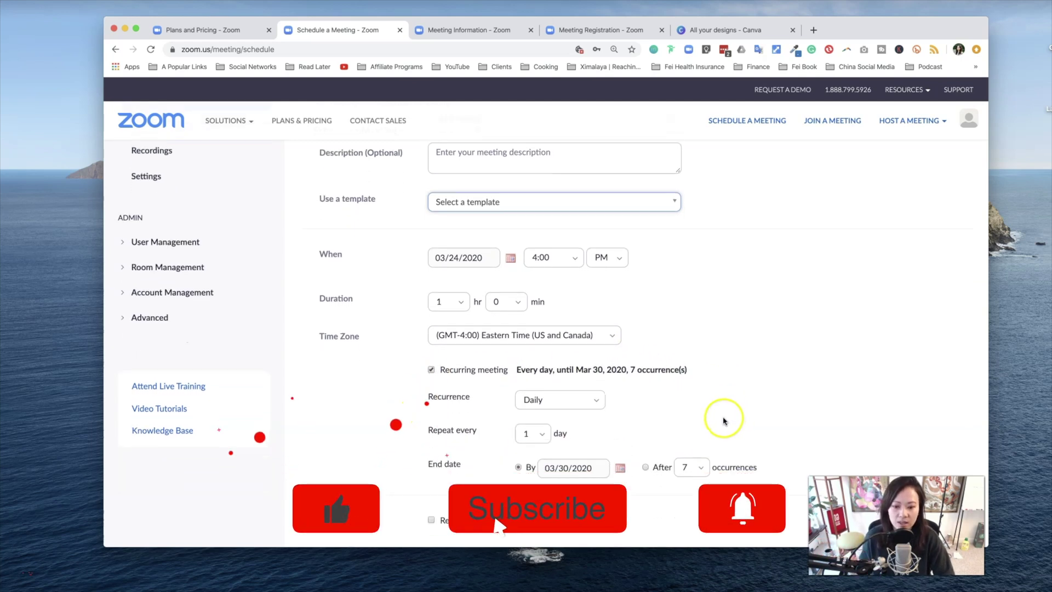
pyautogui.click(431, 370)
# Make registration required for the new meeting
pyautogui.scroll(-3, 458, 352)
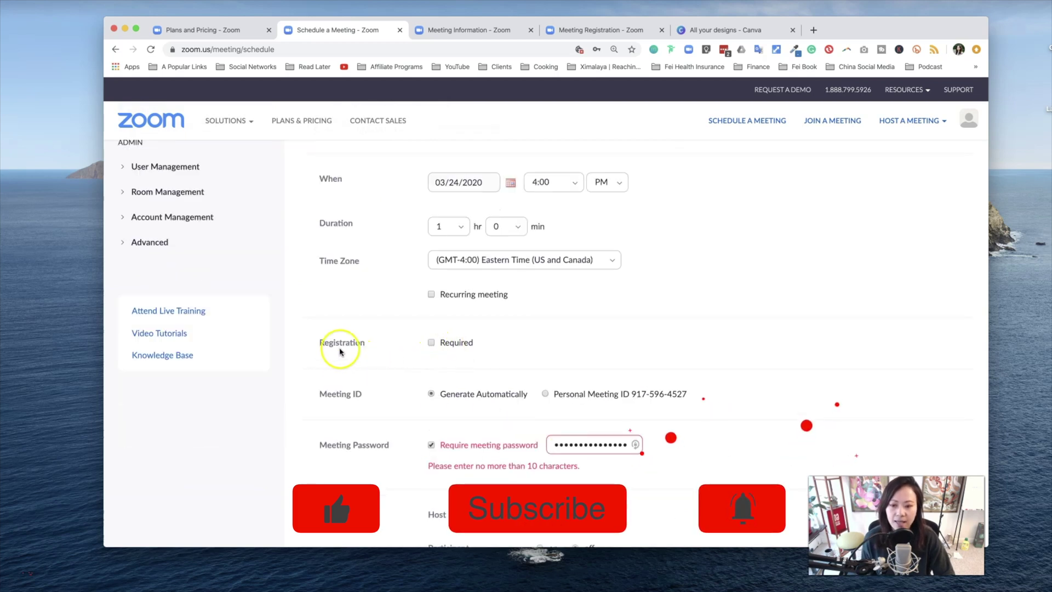
pyautogui.click(431, 342)
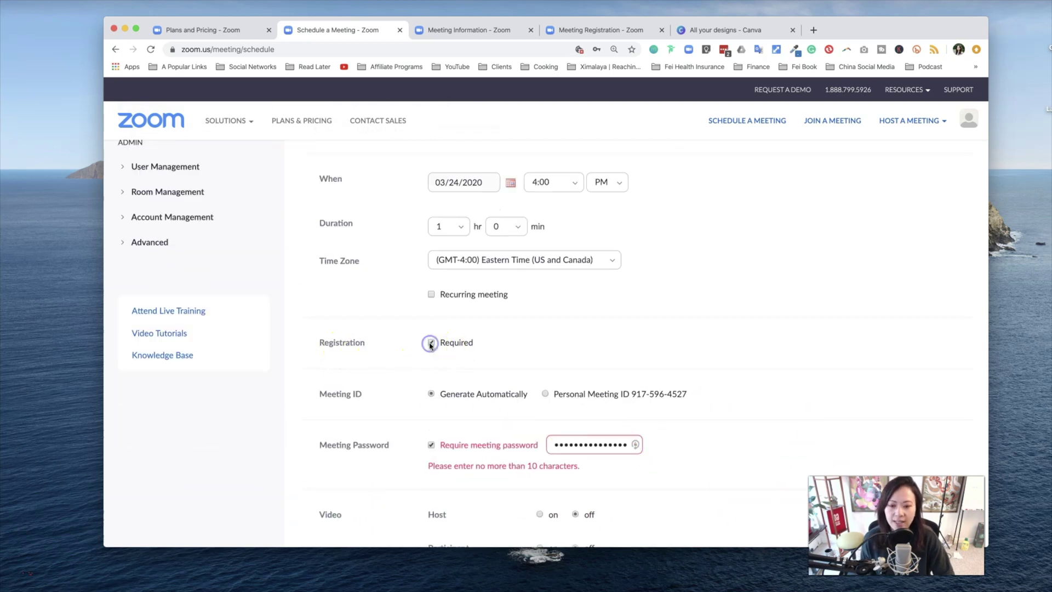
pyautogui.click(584, 367)
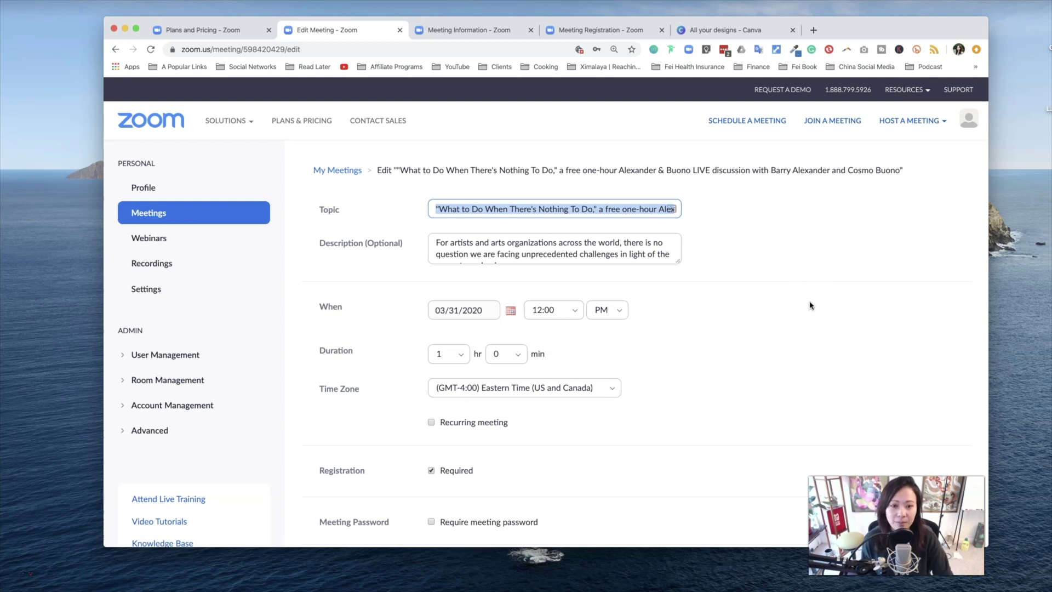
# Enlarge the description box on the "What to Do When There's Nothing To Do" meeting's edit page to read more of its text
pyautogui.click(807, 329)
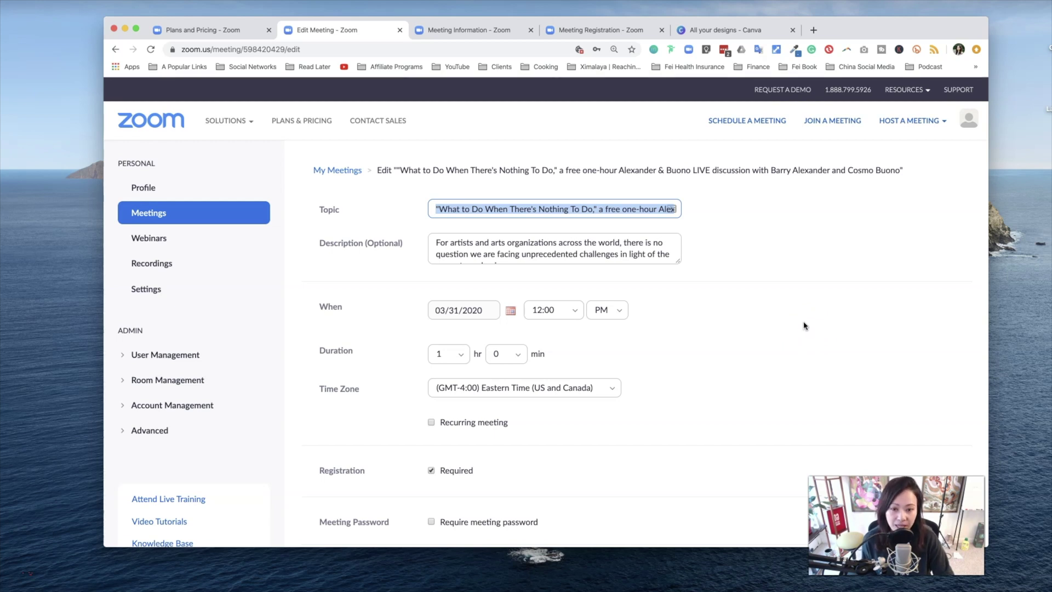
pyautogui.click(504, 261)
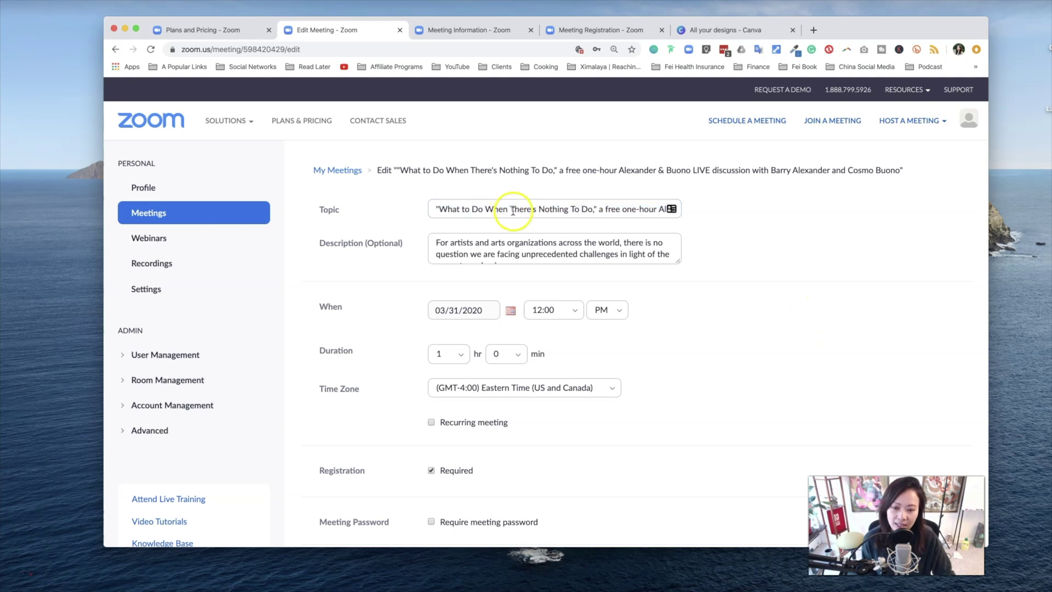
pyautogui.moveTo(677, 261); pyautogui.dragTo(697, 340)
pyautogui.scroll(-1, 607, 446)
pyautogui.scroll(-1, 384, 406)
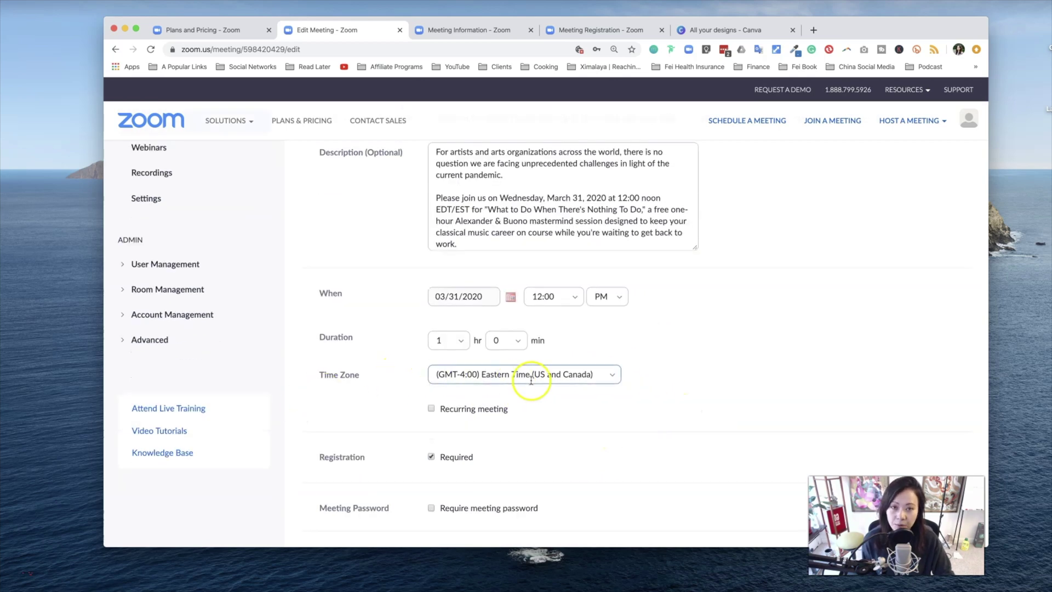
# Review the existing meeting's schedule, registration, password, video, audio, meeting options and alternative host settings
pyautogui.scroll(-1, 644, 405)
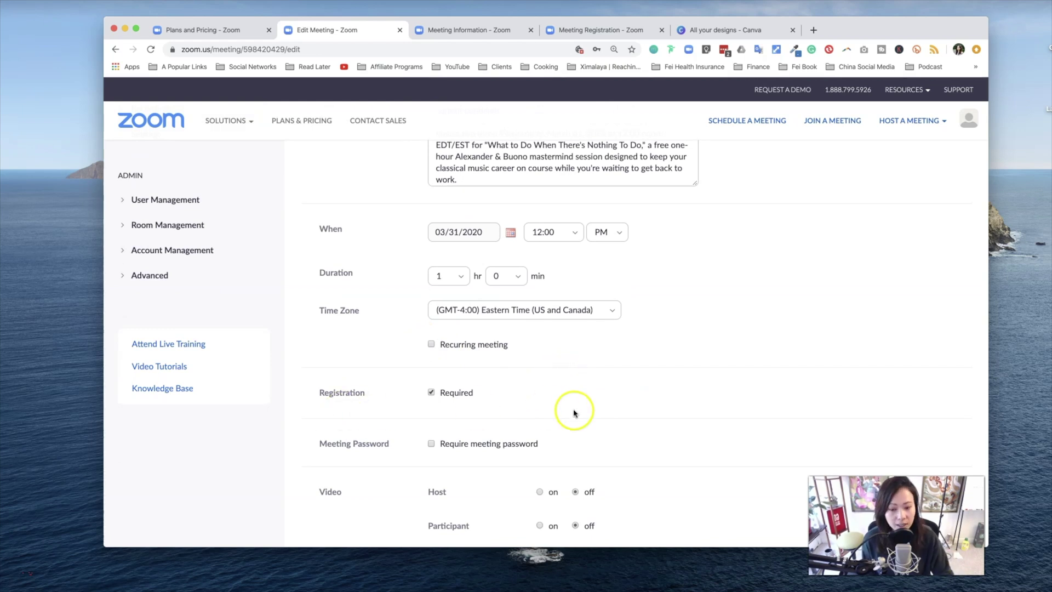
pyautogui.scroll(-1, 576, 411)
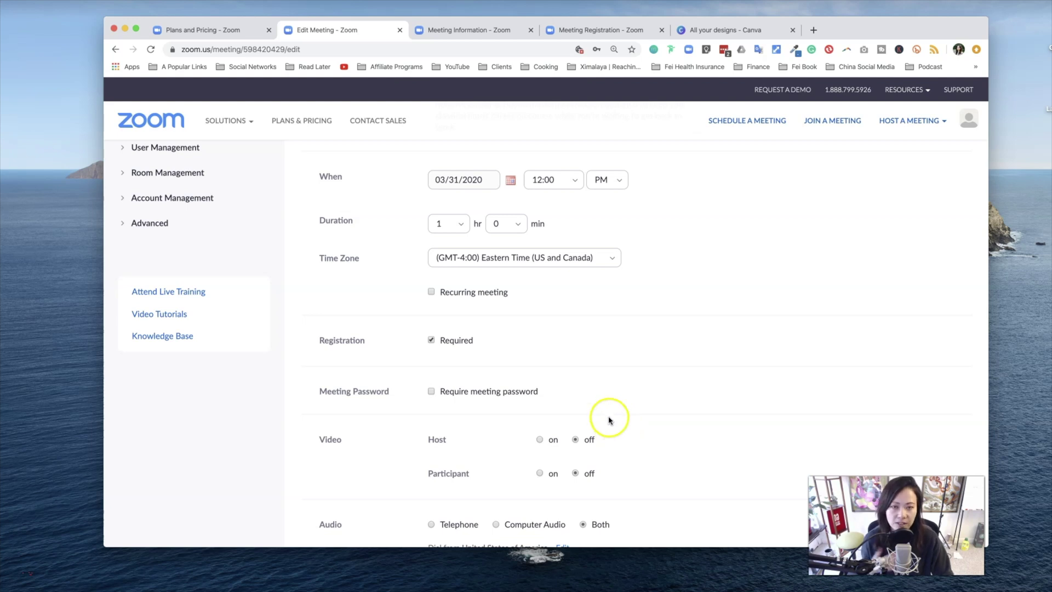
pyautogui.scroll(-1, 610, 423)
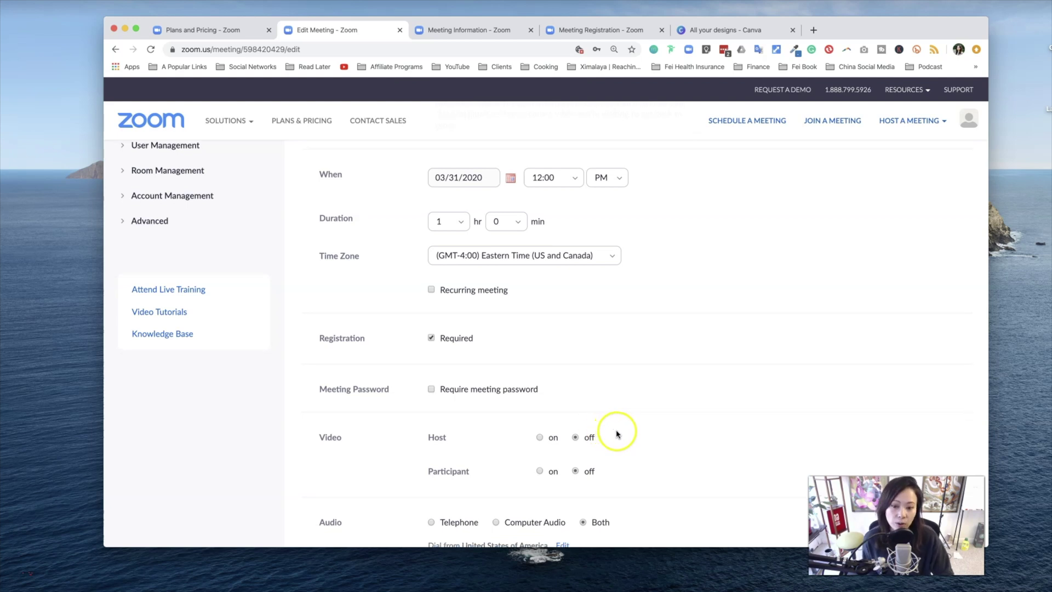
pyautogui.scroll(-2, 619, 426)
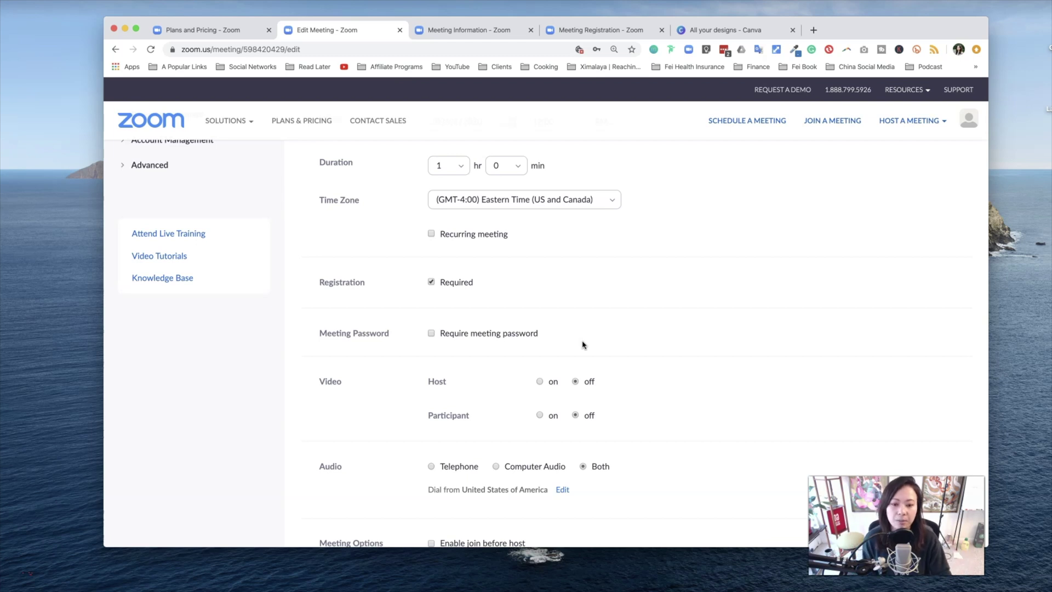
pyautogui.scroll(-1, 466, 386)
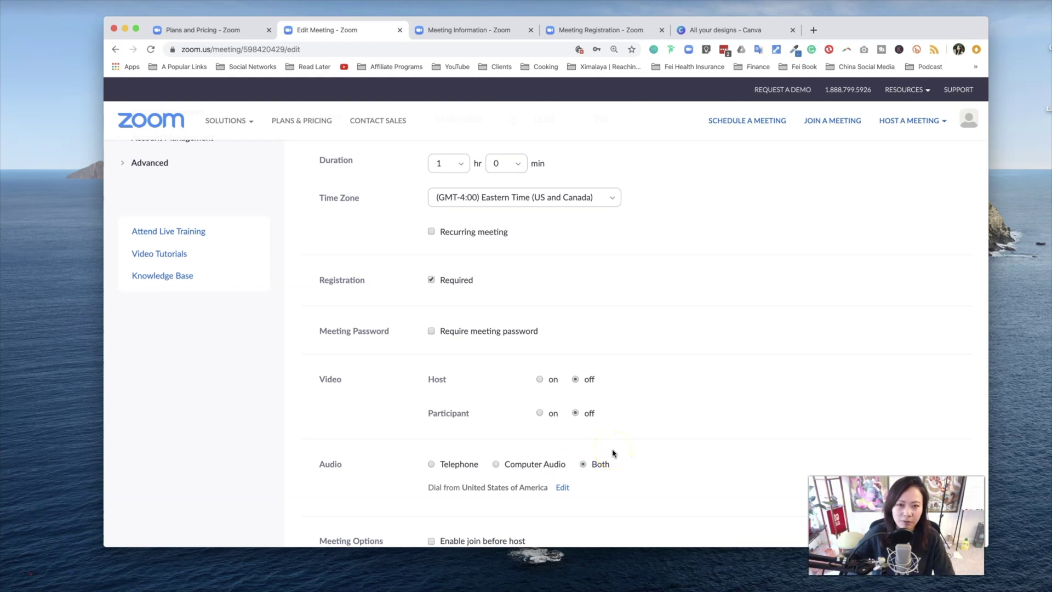
pyautogui.scroll(-3, 615, 453)
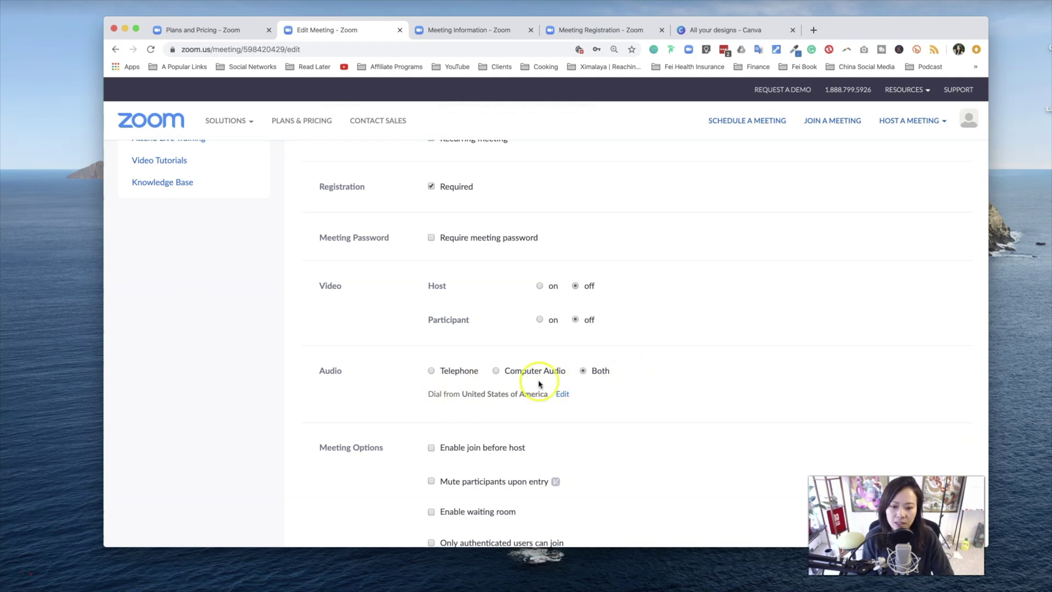
pyautogui.scroll(-3, 644, 439)
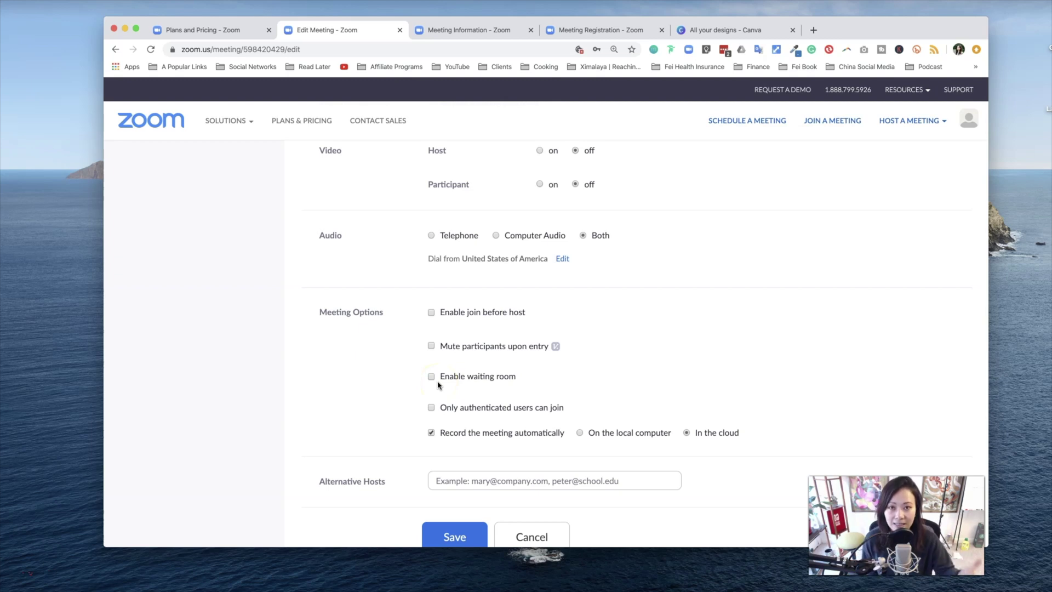
pyautogui.scroll(-3, 521, 411)
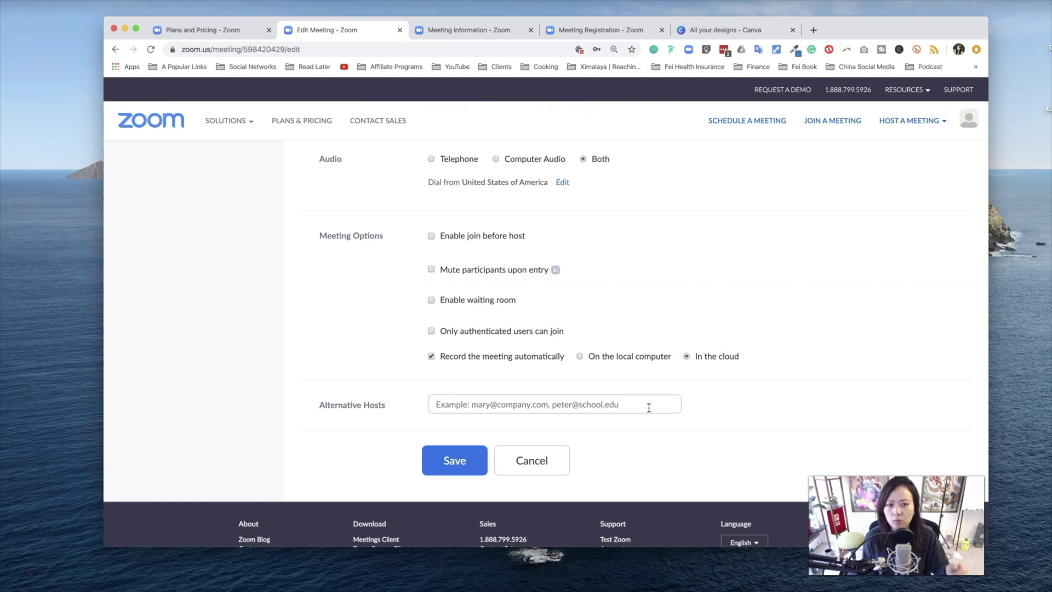
# Open the existing meeting's information page and review its details, registration options and email settings
pyautogui.click(516, 38)
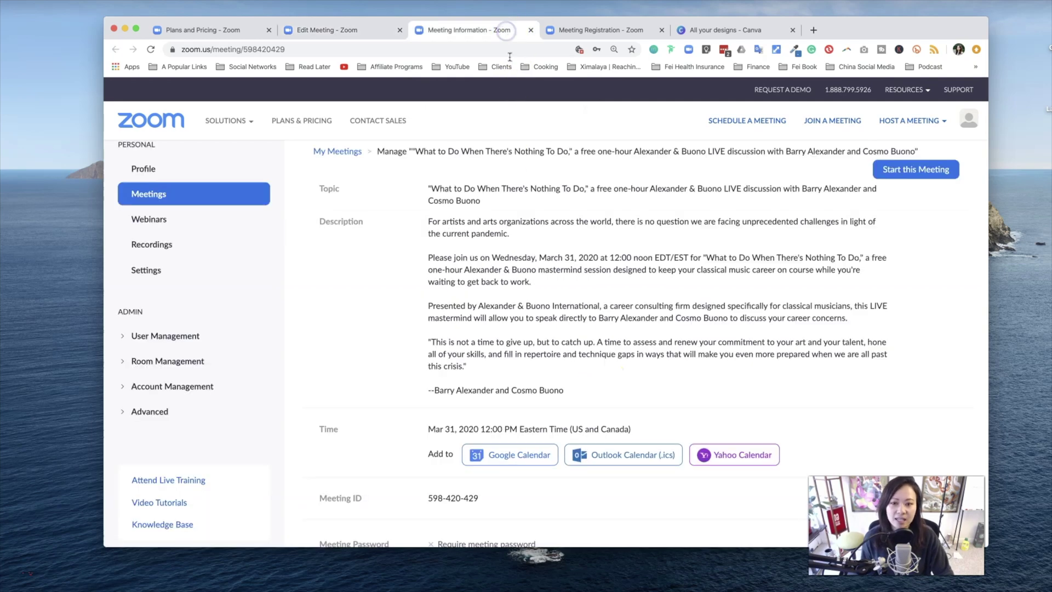
pyautogui.scroll(1, 751, 275)
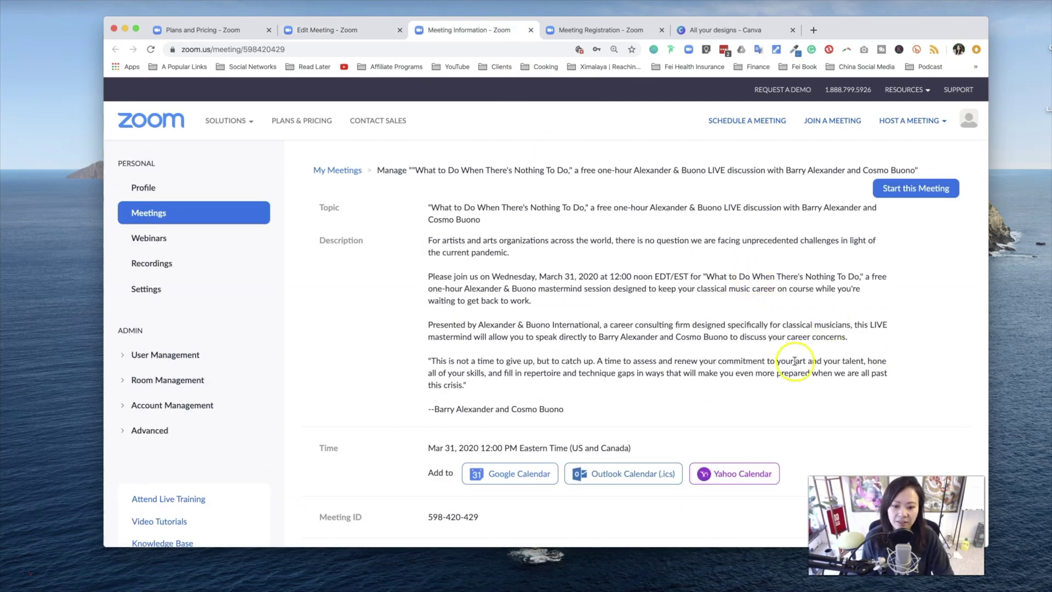
pyautogui.scroll(-4, 818, 404)
pyautogui.scroll(-6, 819, 405)
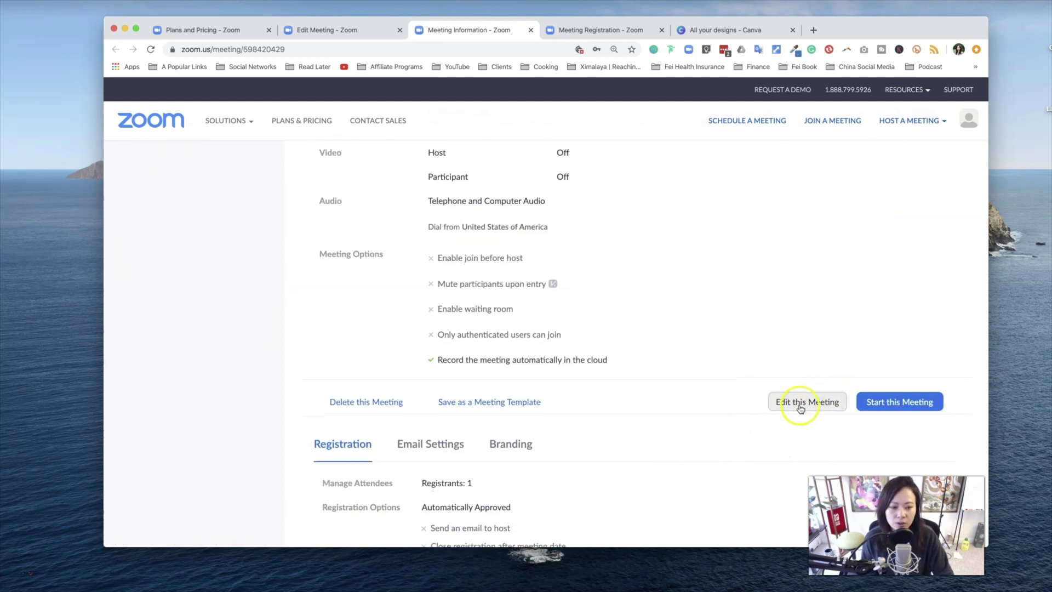
pyautogui.scroll(-3, 814, 411)
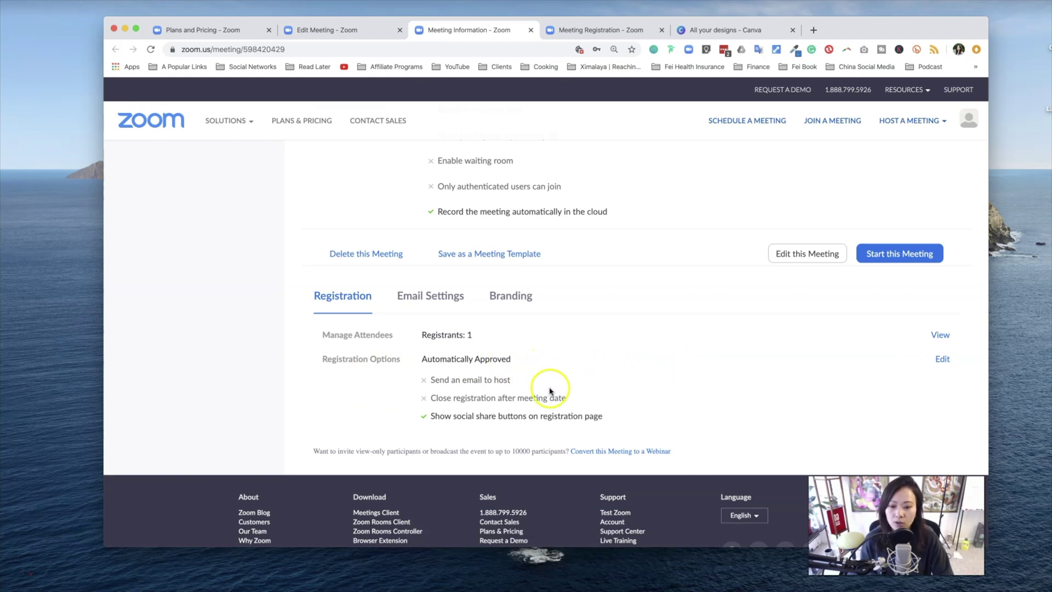
pyautogui.click(445, 297)
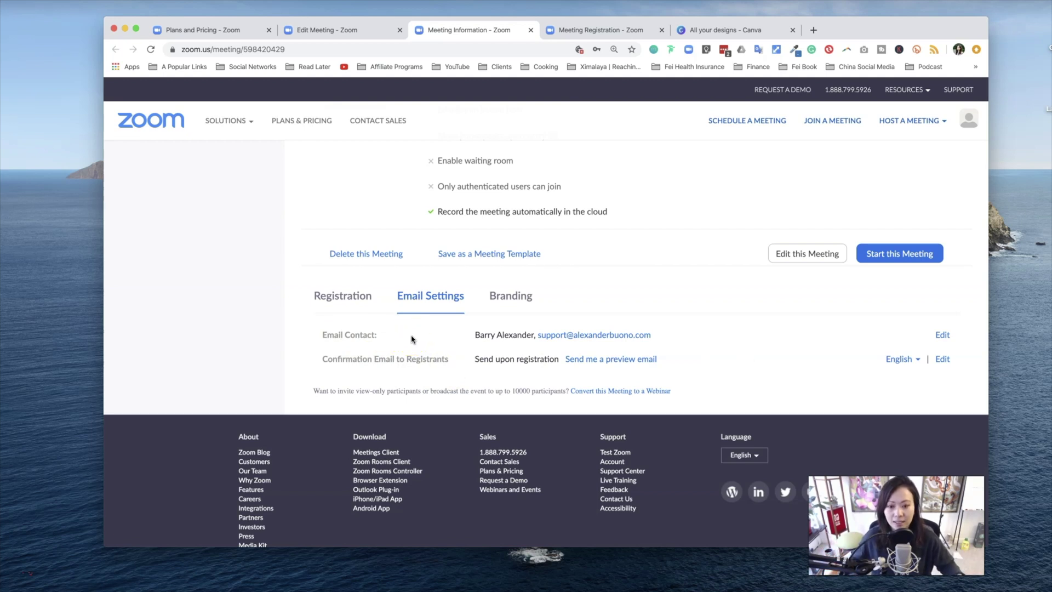
pyautogui.click(638, 367)
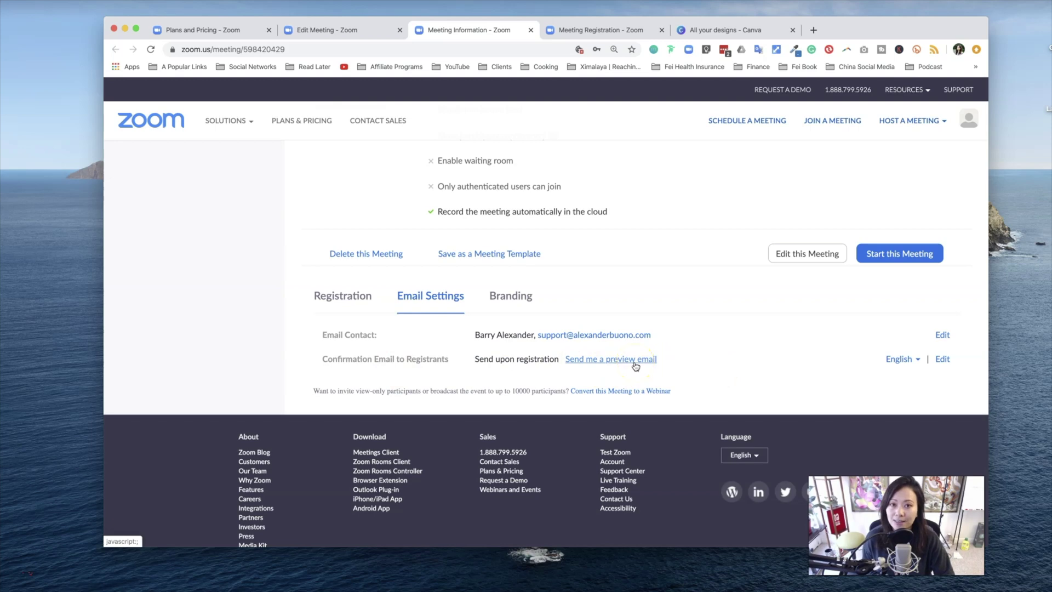
# Examine the meeting's branding settings, including the banner and logo with their image size requirements
pyautogui.click(518, 301)
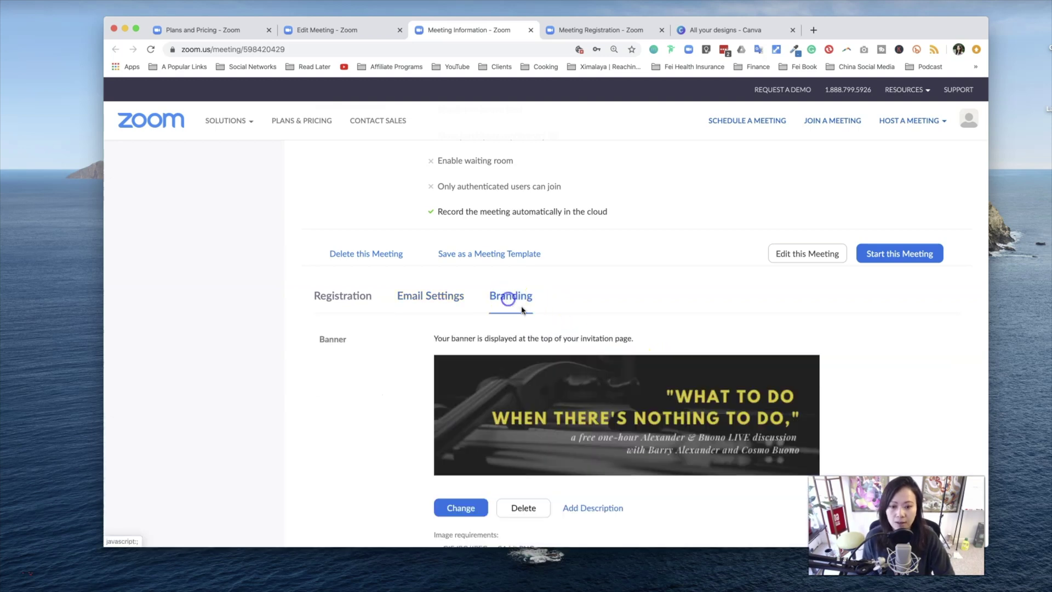
pyautogui.scroll(-2, 914, 389)
pyautogui.scroll(-2, 914, 389)
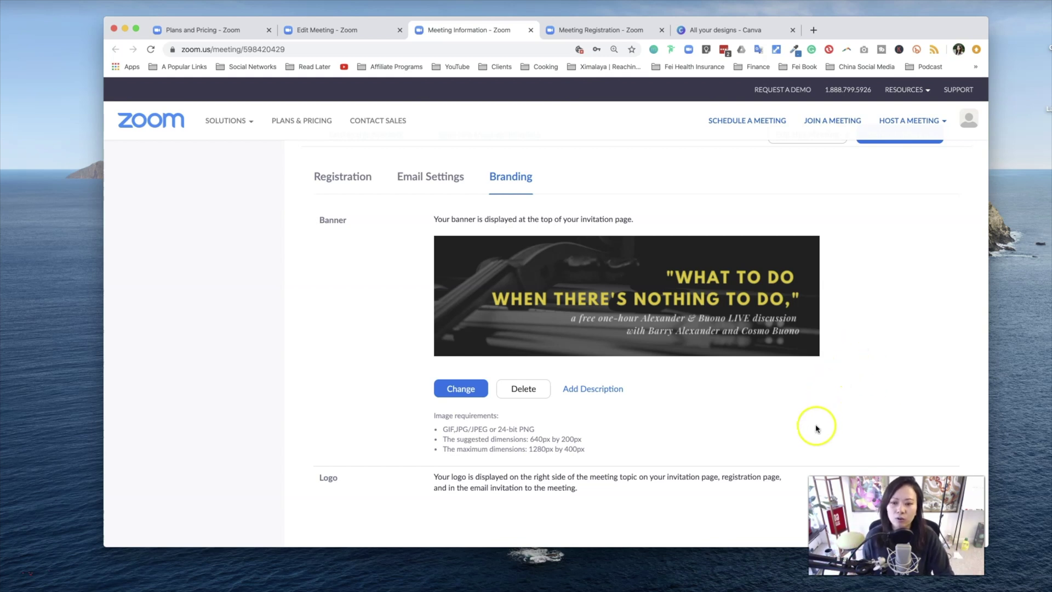
pyautogui.scroll(-1, 795, 439)
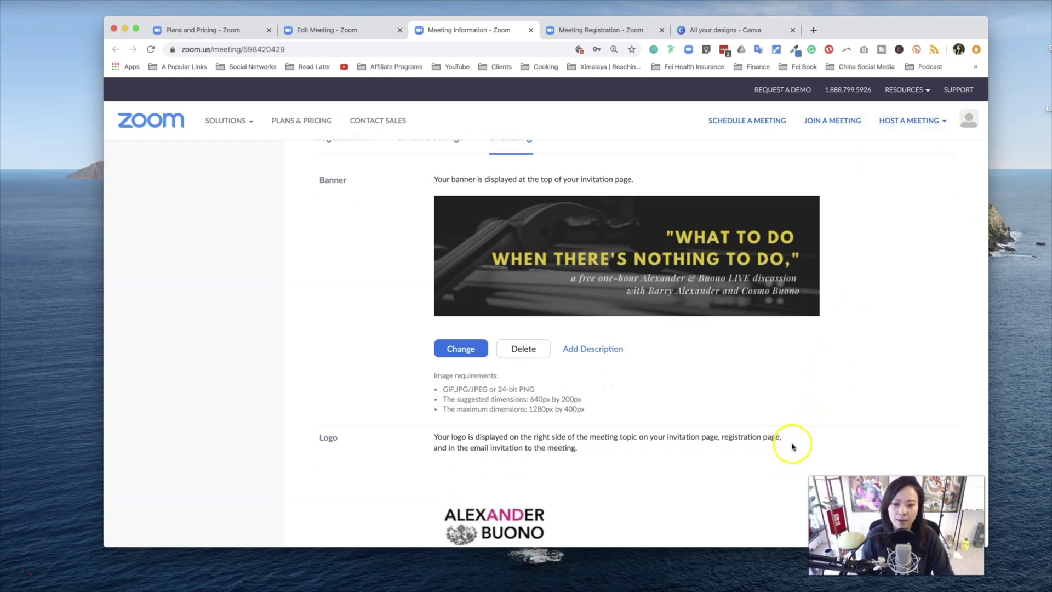
pyautogui.moveTo(590, 402); pyautogui.dragTo(496, 390)
pyautogui.click(622, 406)
pyautogui.scroll(-2, 646, 537)
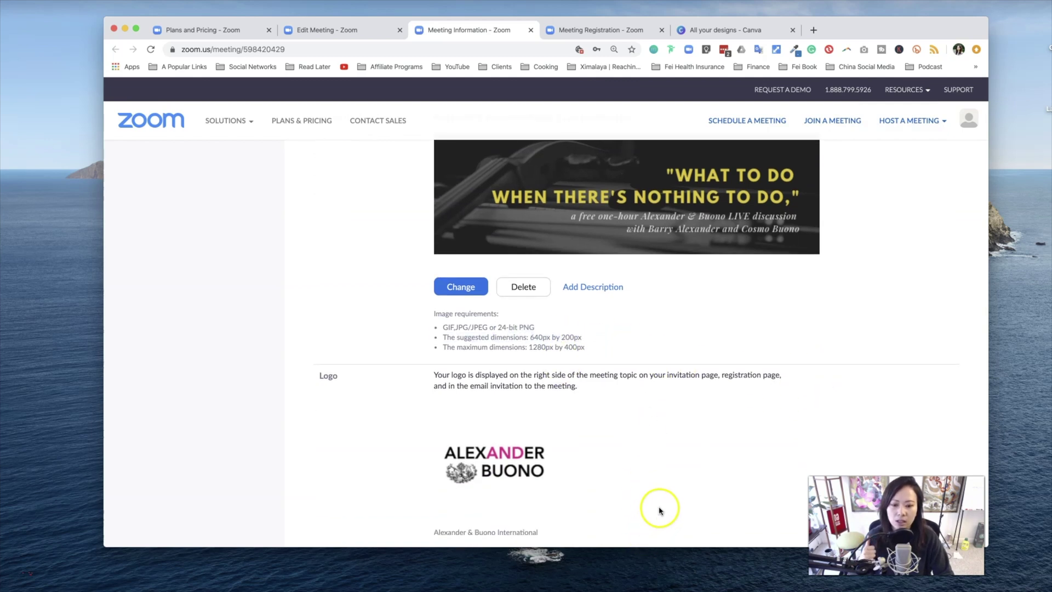
pyautogui.scroll(-5, 636, 501)
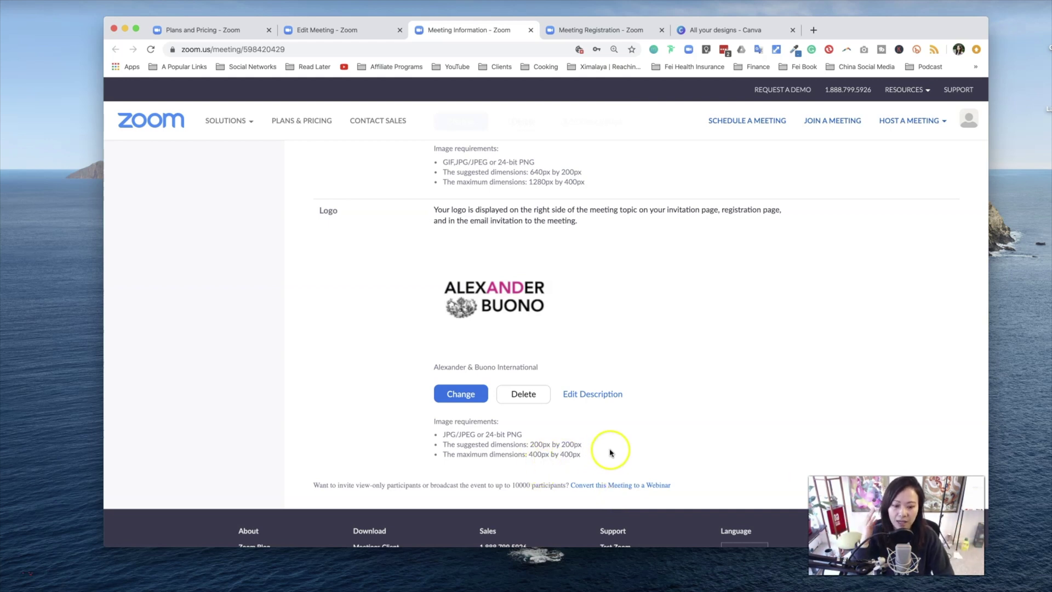
# Switch to Canva's overview of all designs to view the banner and logo artwork for the meeting
pyautogui.click(707, 30)
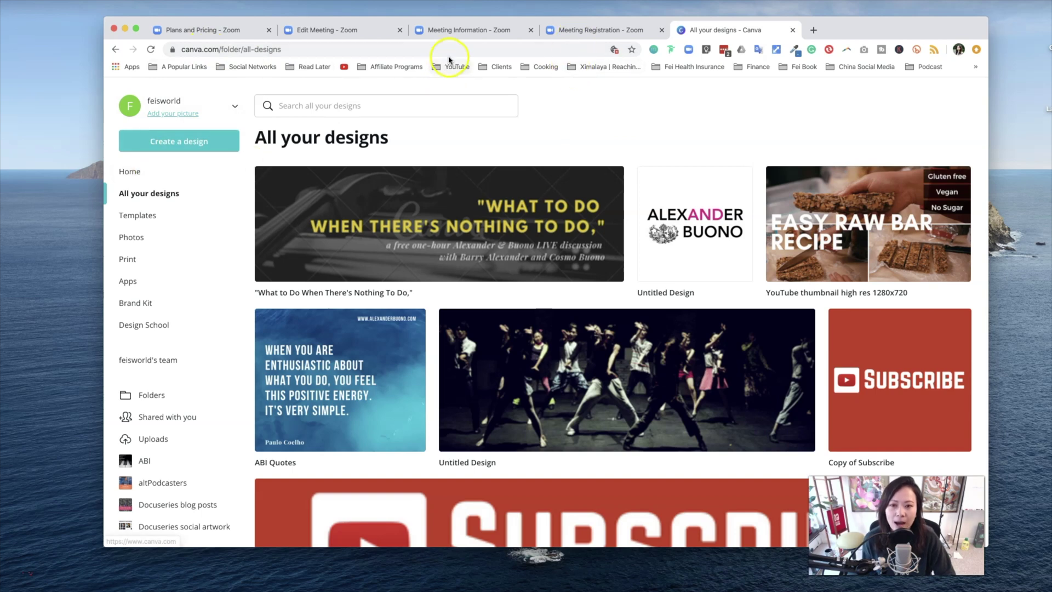
# Check the logo's size requirements in the Zoom branding settings and create a blank 200 × 200 px custom design in Canva
pyautogui.click(489, 36)
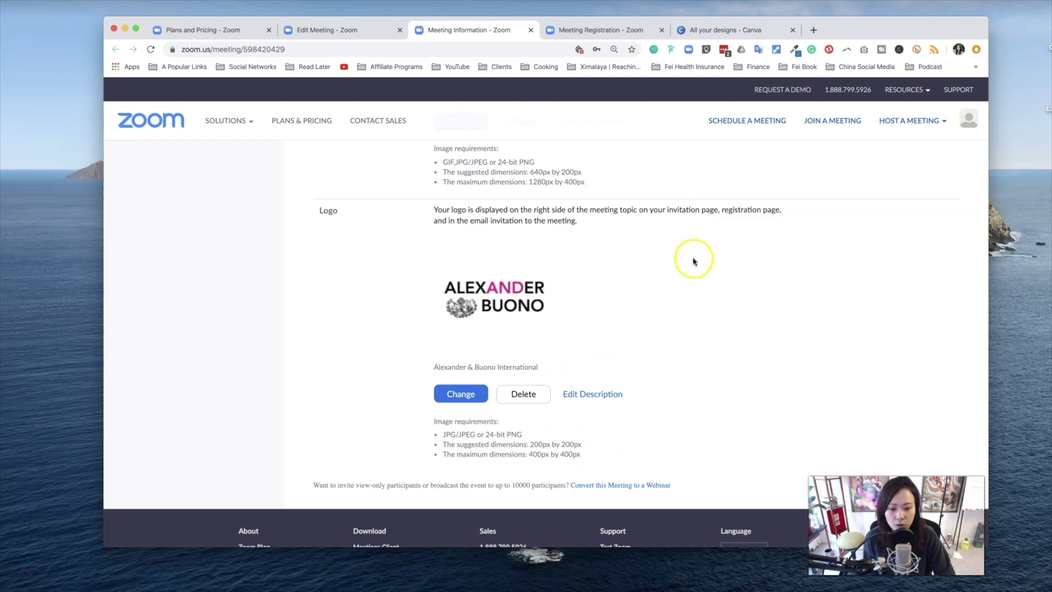
pyautogui.click(722, 30)
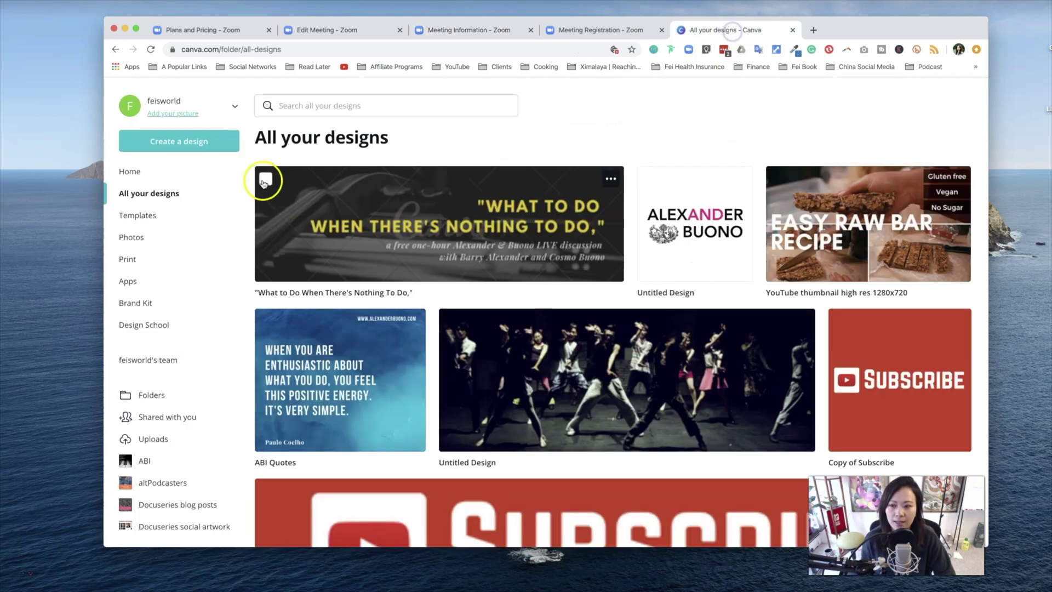
pyautogui.click(184, 142)
pyautogui.click(176, 198)
pyautogui.write('200')
pyautogui.press('Tab')
pyautogui.write('200')
pyautogui.press('BackSpace')
pyautogui.press('BackSpace')
pyautogui.press('BackSpace')
pyautogui.write('2000')
pyautogui.press('BackSpace')
pyautogui.press('BackSpace')
pyautogui.press('BackSpace')
pyautogui.write('00')
pyautogui.press('Return')
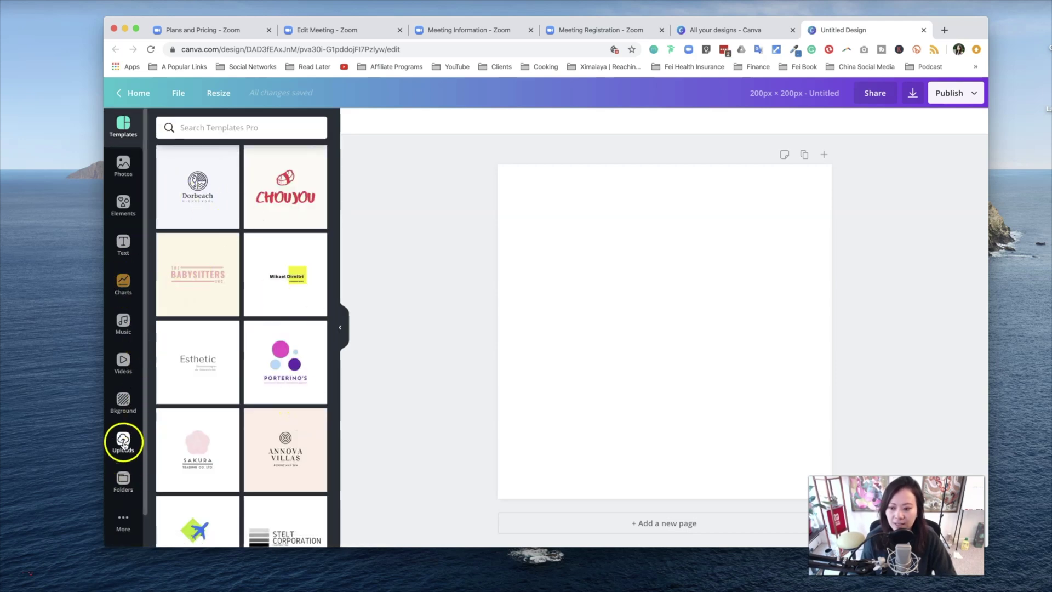
# Place the uploaded Zoom logo image on the blank design, enlarged and centred on the page
pyautogui.click(123, 441)
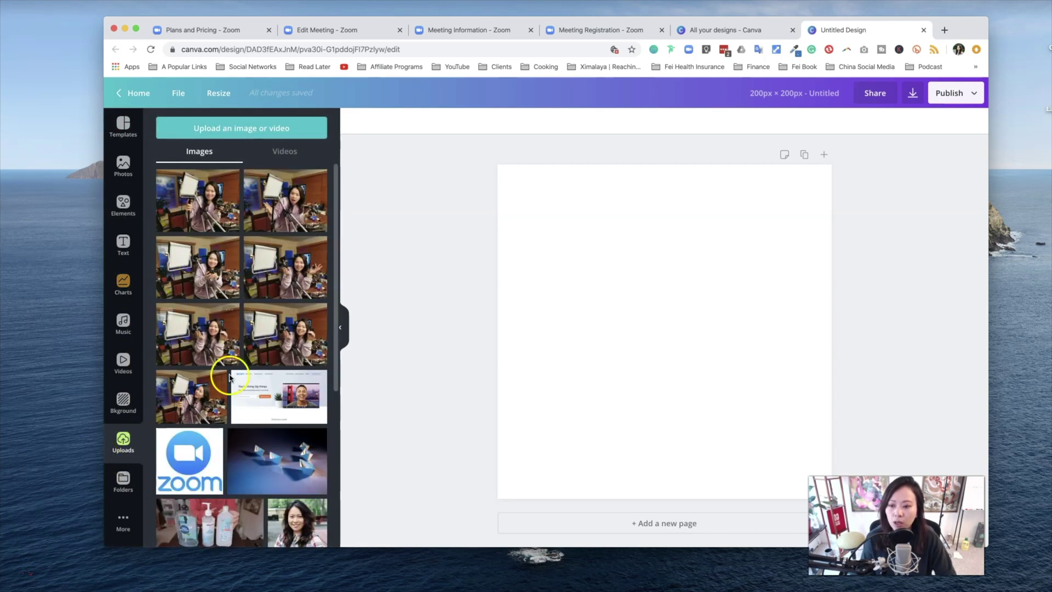
pyautogui.click(190, 441)
pyautogui.moveTo(595, 258); pyautogui.dragTo(550, 235)
pyautogui.moveTo(728, 308)
pyautogui.mouseDown()
pyautogui.moveTo(691, 309)
pyautogui.moveTo(728, 320)
pyautogui.mouseUp()
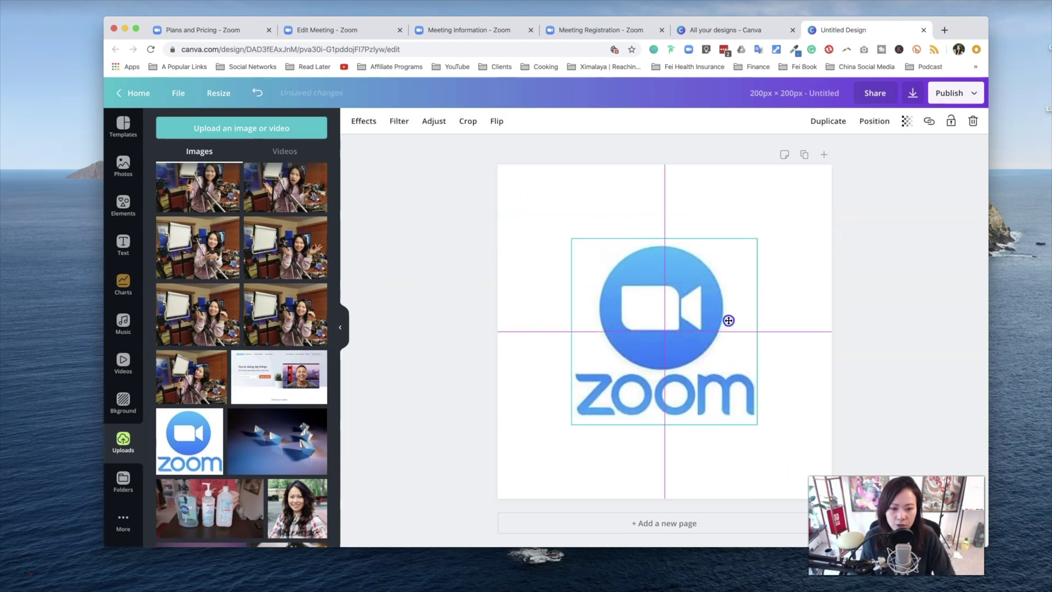
# Open the design's download options and set the file type to JPG
pyautogui.click(913, 94)
pyautogui.click(877, 173)
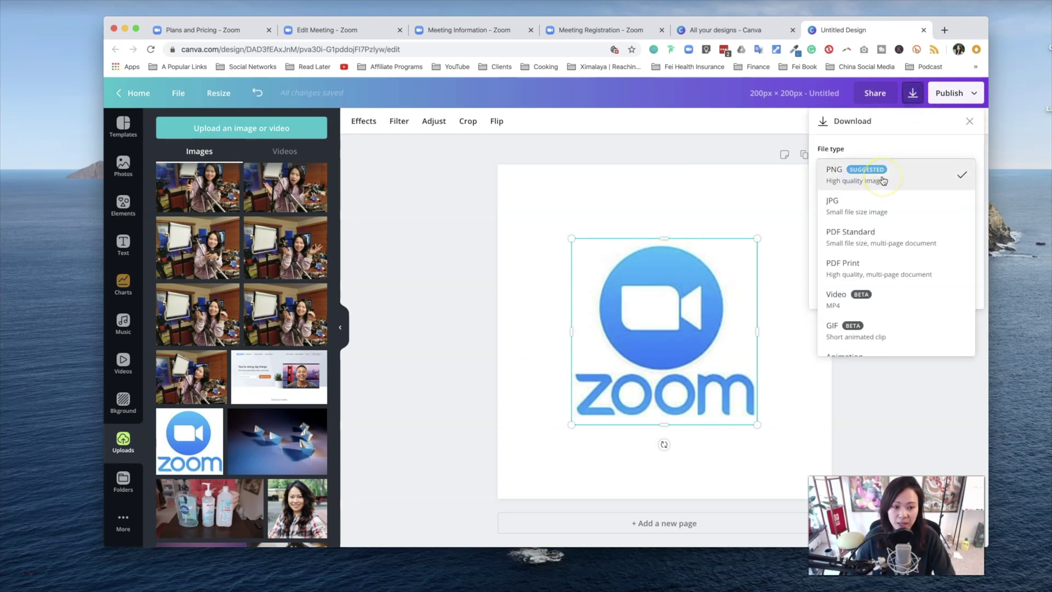
pyautogui.click(874, 207)
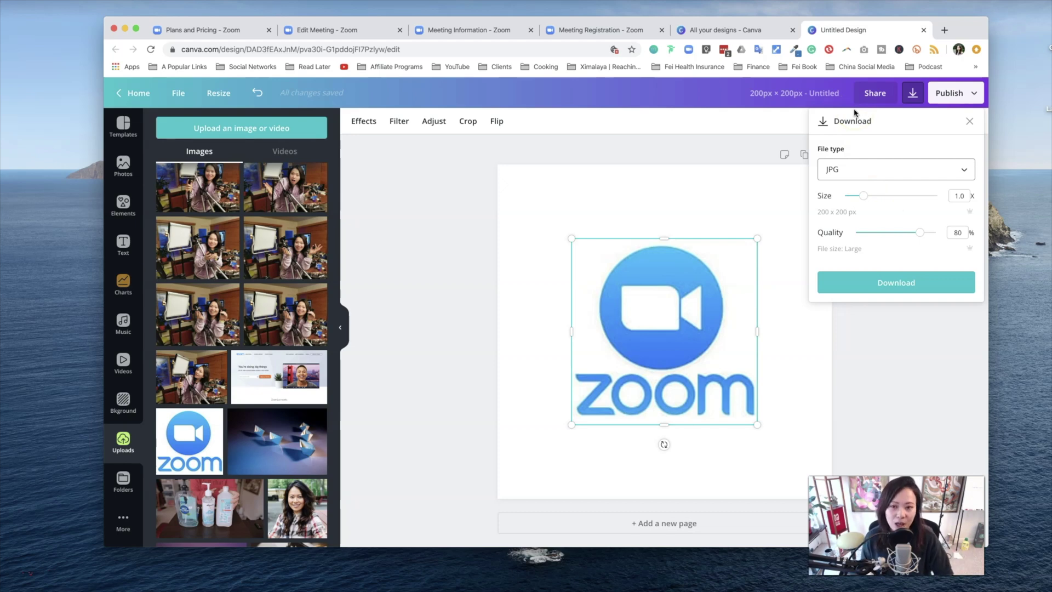
# Review the Zoom meeting registration page, from its banner, share links, description and logo to the registration form
pyautogui.click(601, 29)
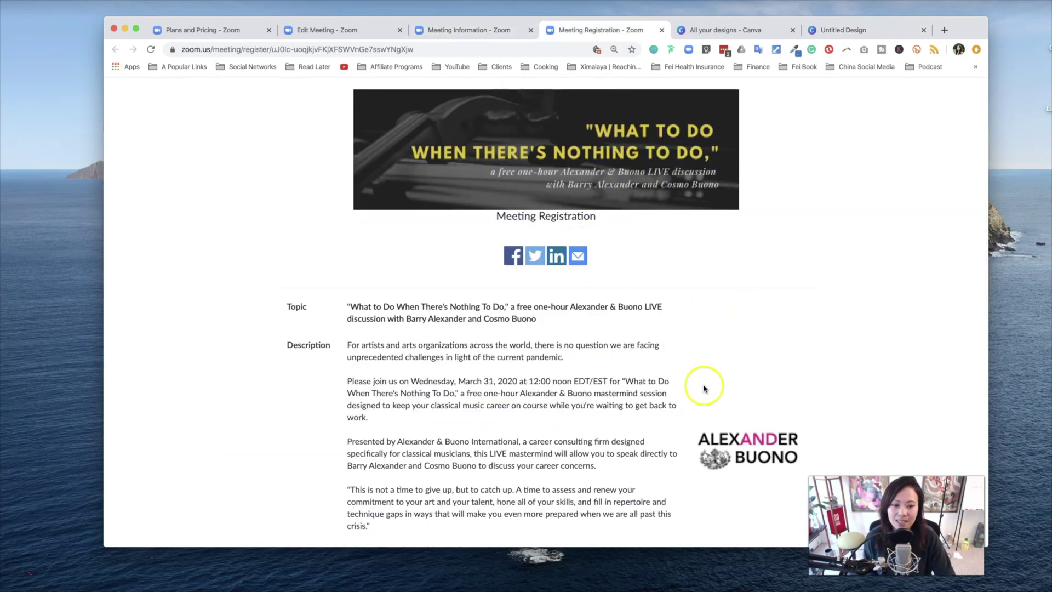
pyautogui.scroll(-1, 735, 428)
pyautogui.scroll(1, 752, 452)
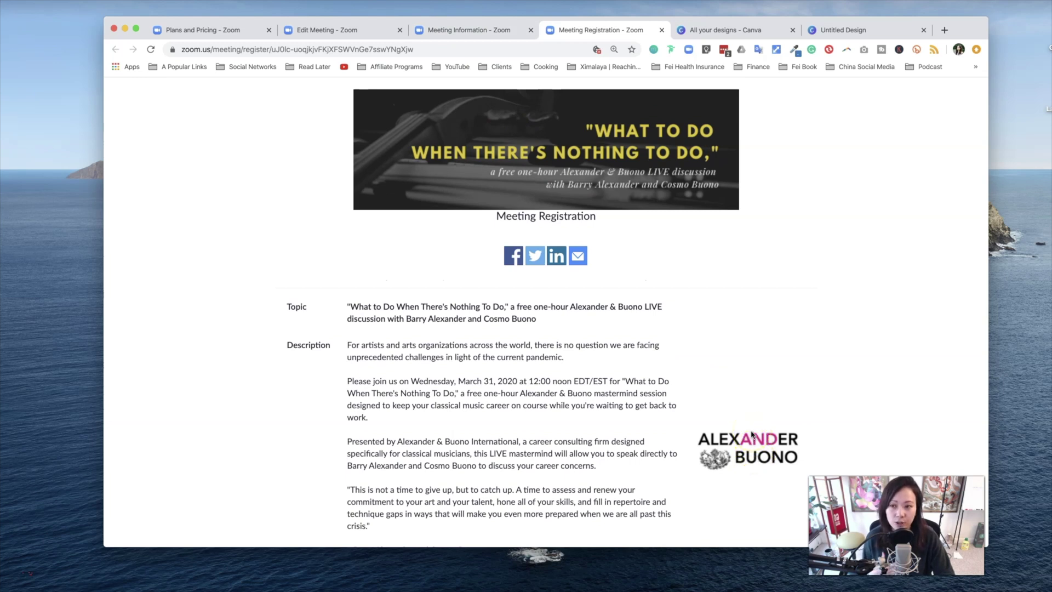
pyautogui.click(715, 418)
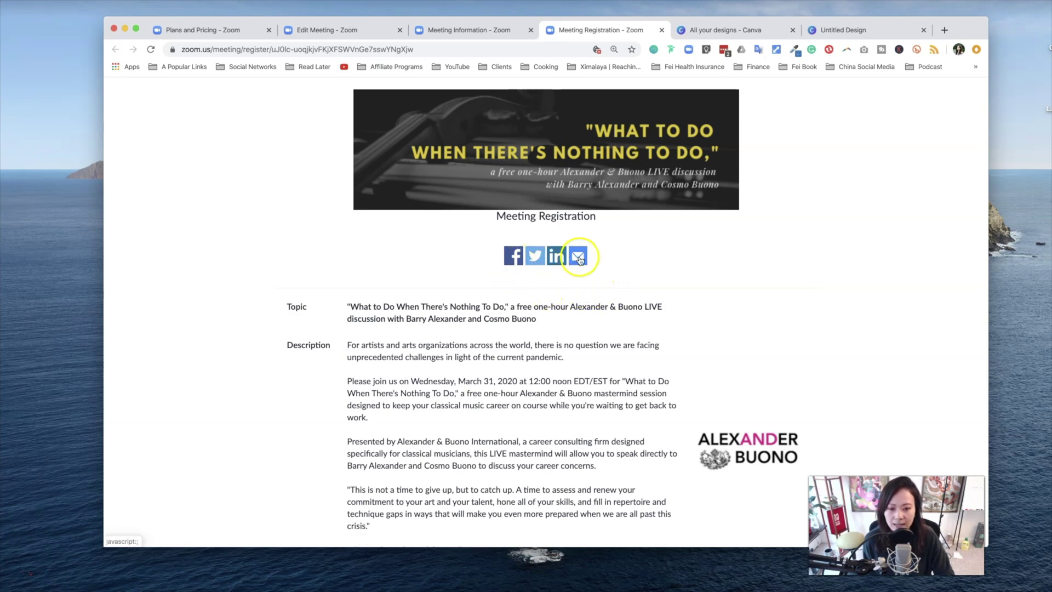
pyautogui.scroll(-3, 721, 450)
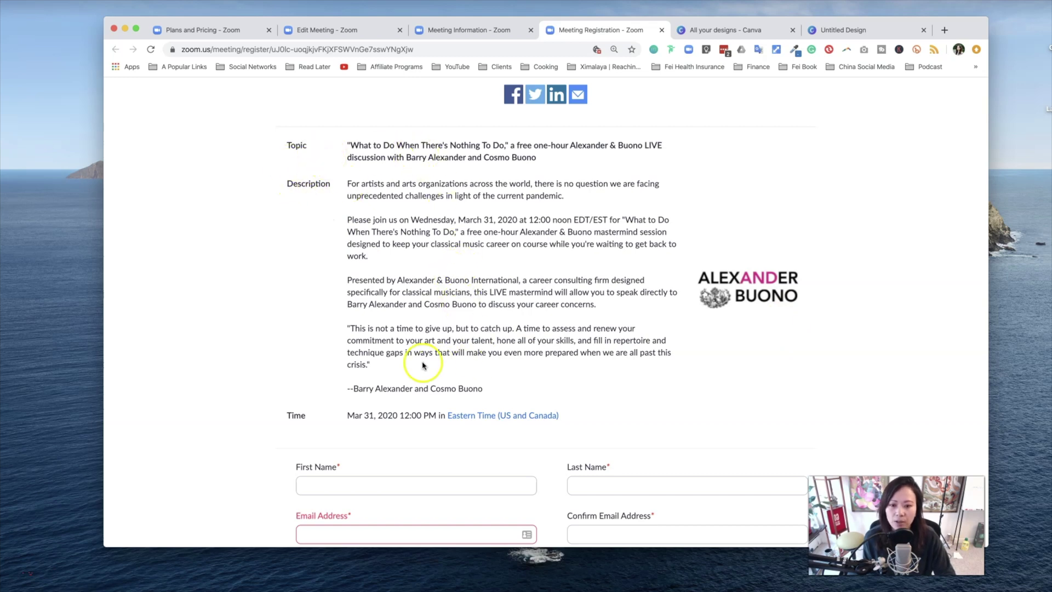
pyautogui.scroll(-1, 464, 459)
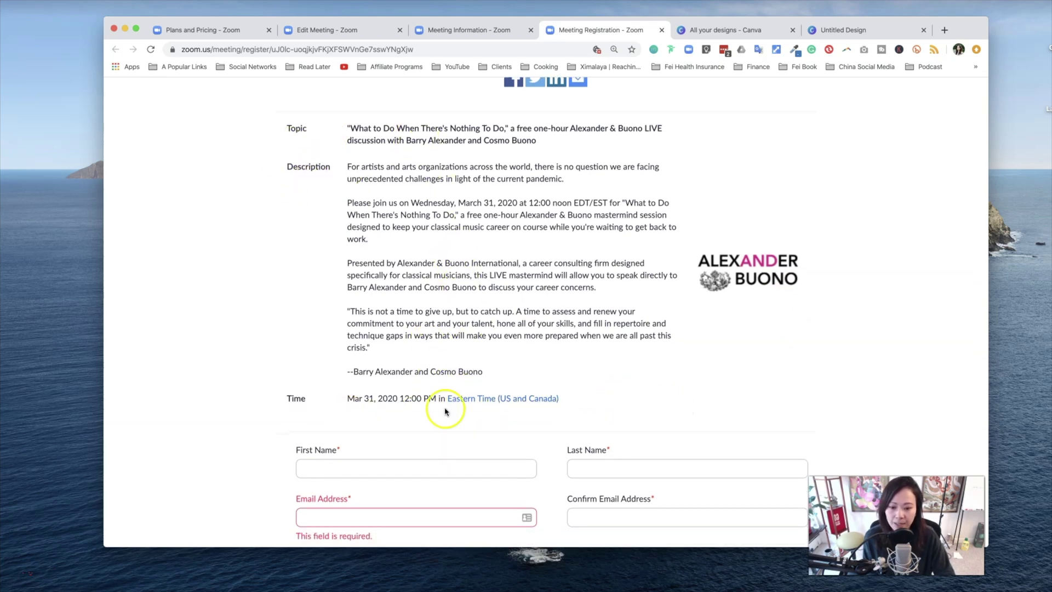
pyautogui.scroll(-3, 616, 481)
pyautogui.scroll(-2, 617, 481)
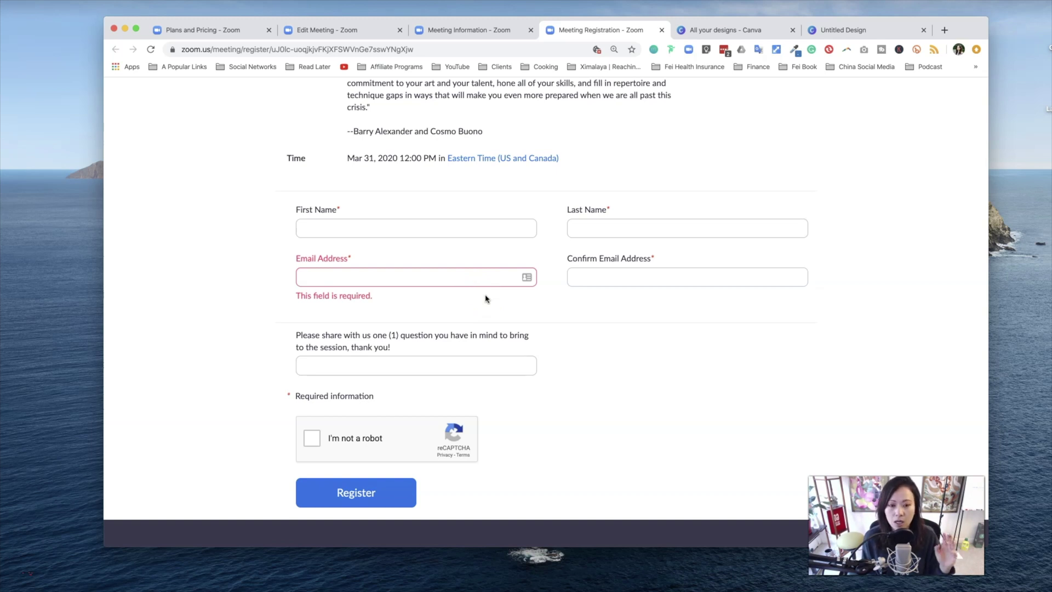
# Fill in the registrant's name and email, answer the session question with "Hi!", complete the robot check and submit the registration
pyautogui.click(446, 369)
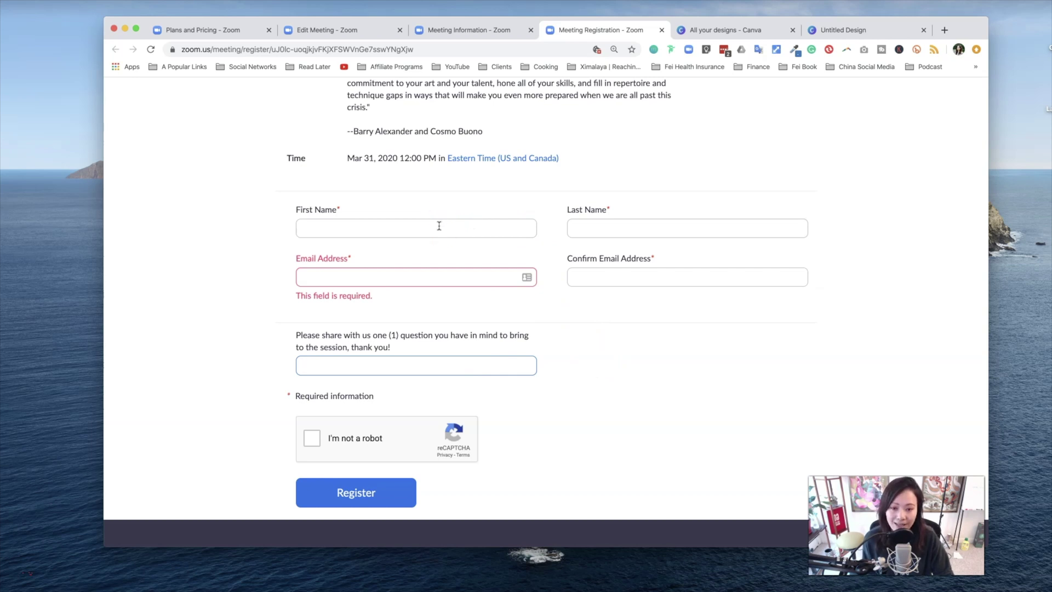
pyautogui.click(747, 233)
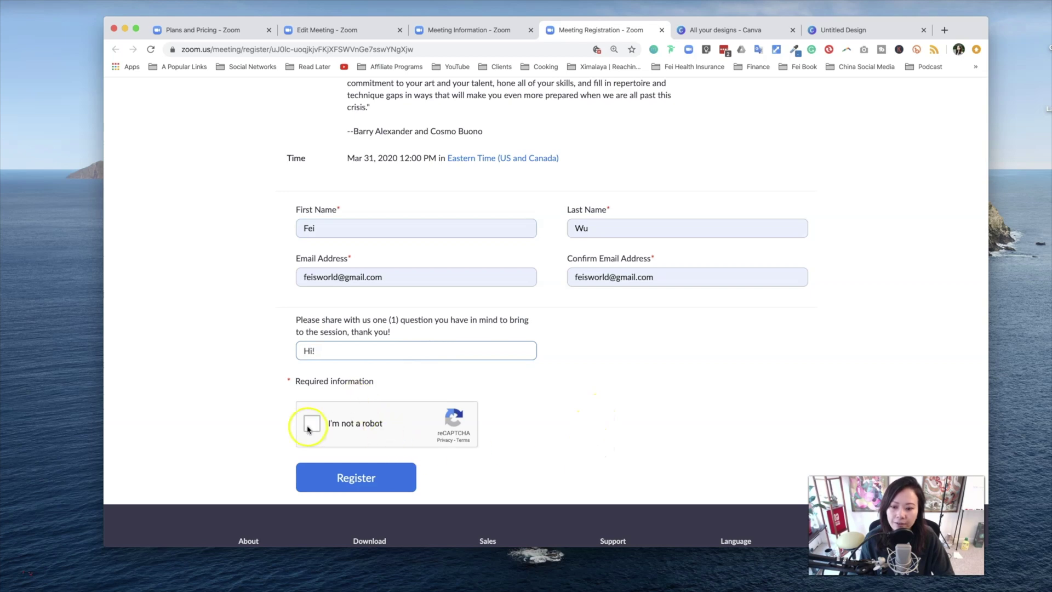
pyautogui.click(308, 429)
pyautogui.click(377, 308)
pyautogui.click(434, 310)
pyautogui.click(396, 382)
pyautogui.click(524, 430)
pyautogui.click(533, 524)
pyautogui.click(356, 479)
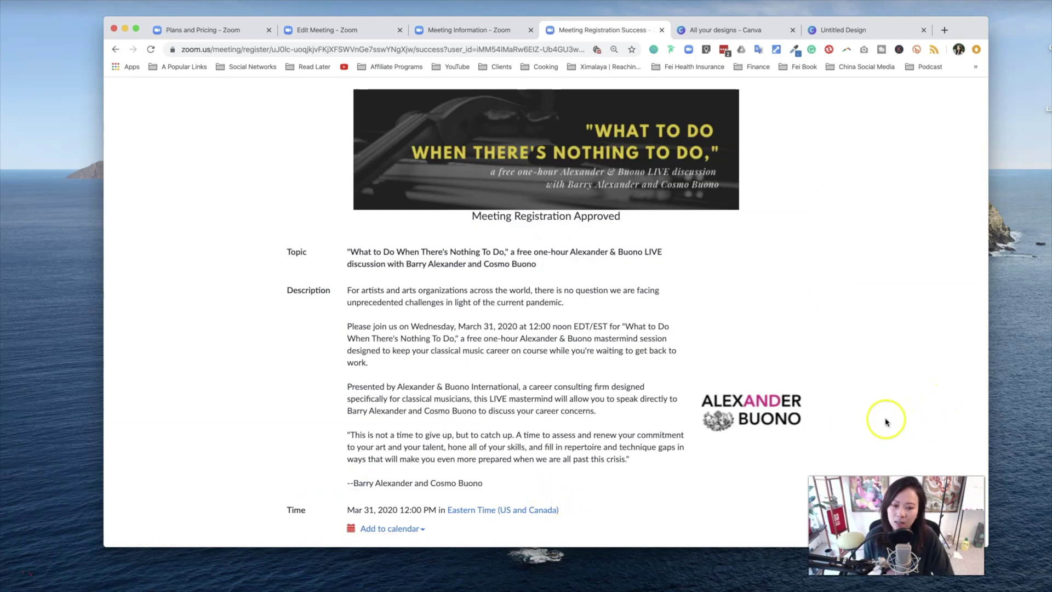
# Review the registration approval page, including the join link and the options for adding the meeting to a calendar
pyautogui.scroll(-1, 888, 415)
pyautogui.scroll(-3, 888, 415)
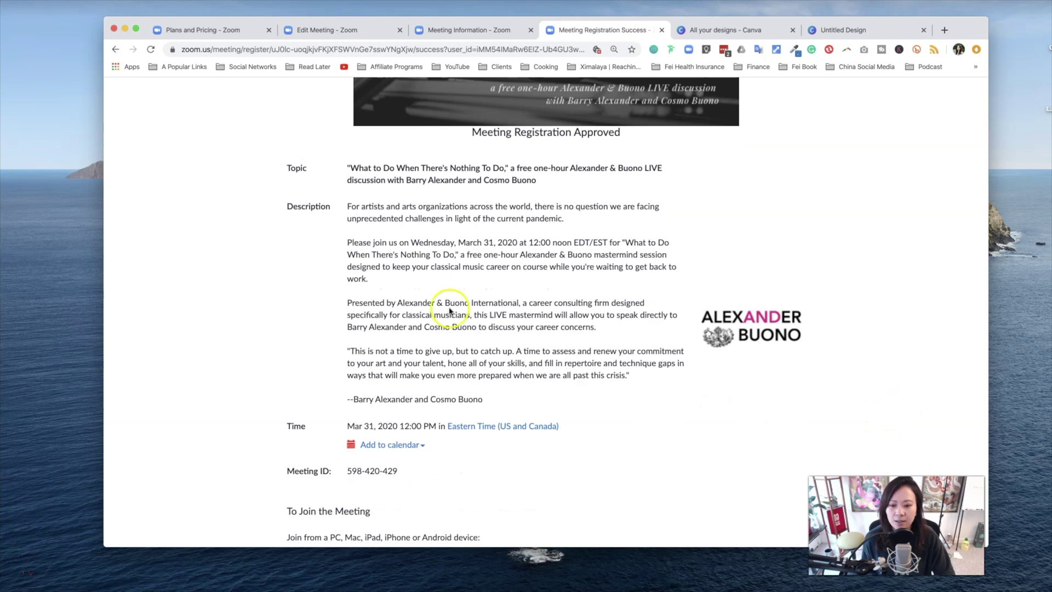
pyautogui.scroll(-3, 537, 446)
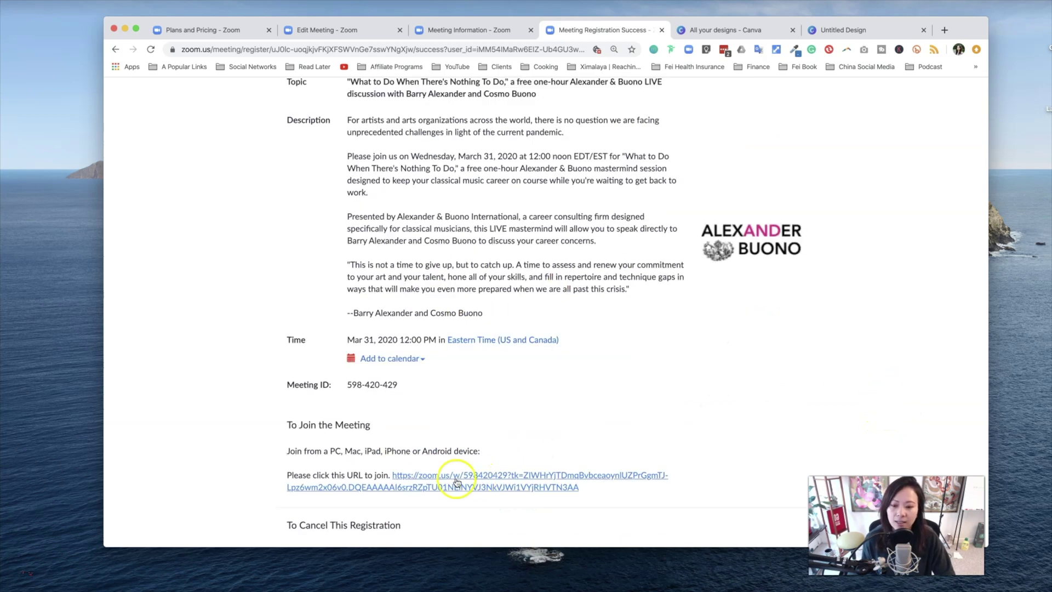
pyautogui.click(424, 360)
pyautogui.click(422, 377)
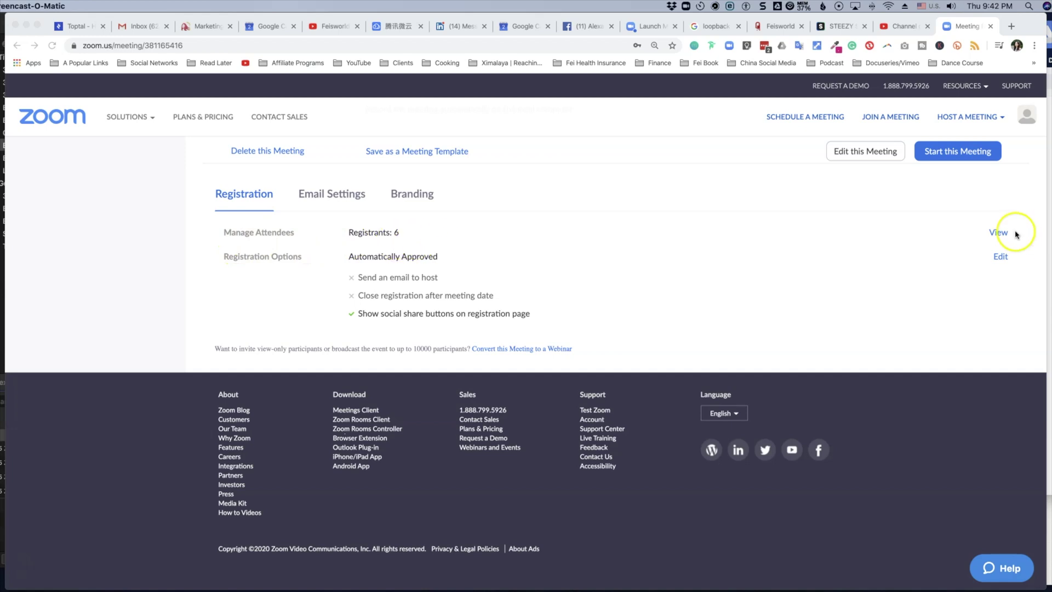
# Examine the attendee management and registration options on the meeting's information page
pyautogui.click(921, 241)
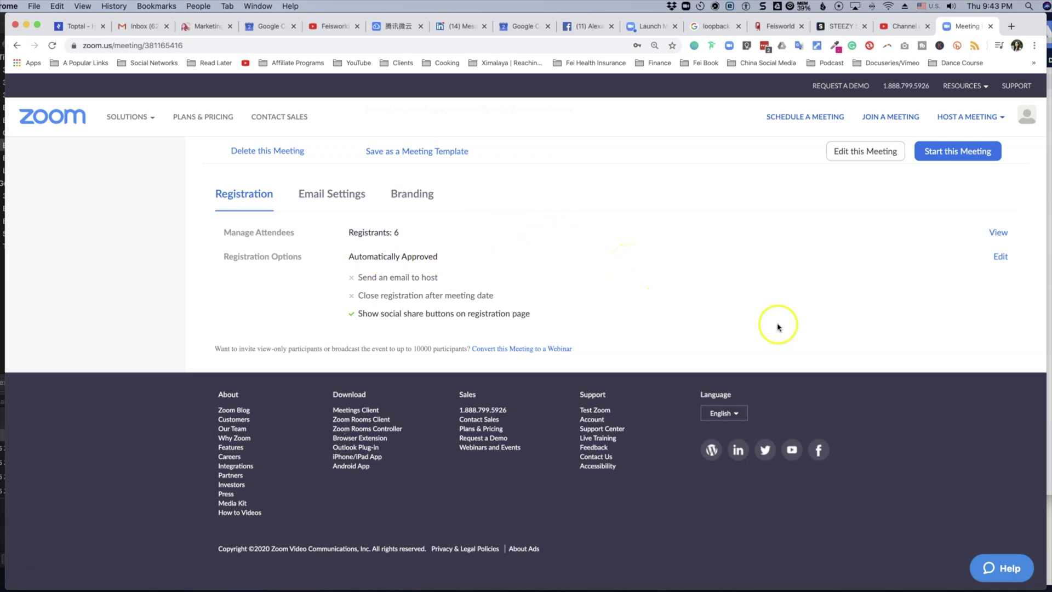
pyautogui.moveTo(768, 324); pyautogui.dragTo(348, 216)
pyautogui.click(629, 321)
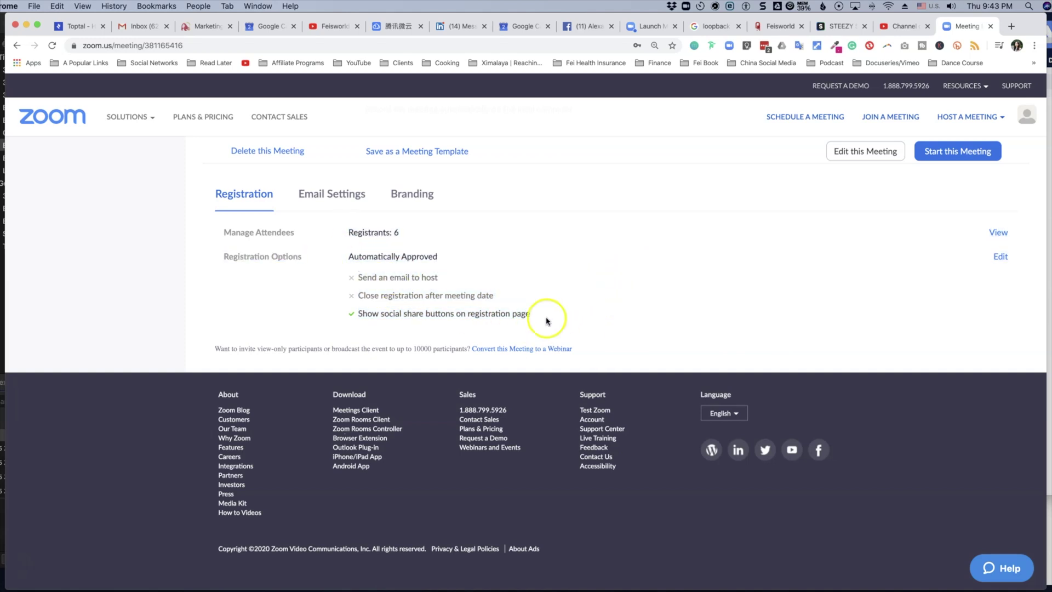
pyautogui.moveTo(547, 320); pyautogui.dragTo(230, 235)
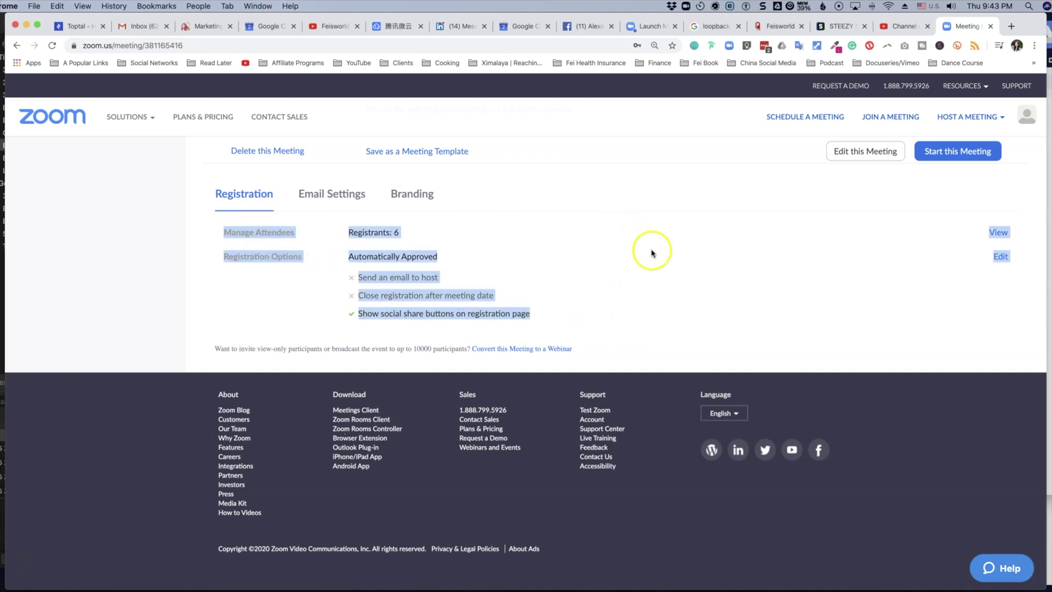